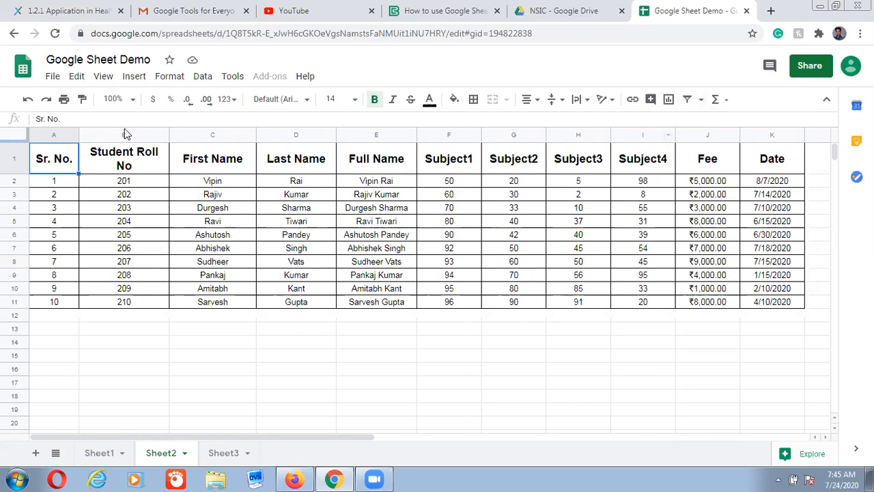
Create a filter over the student marks table, covering Sr. No. through Date
left_click(202, 78)
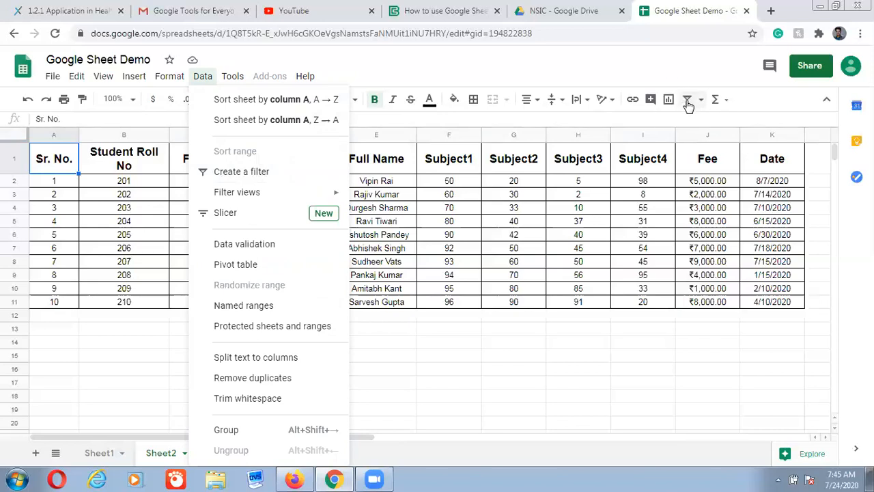
left_click(676, 72)
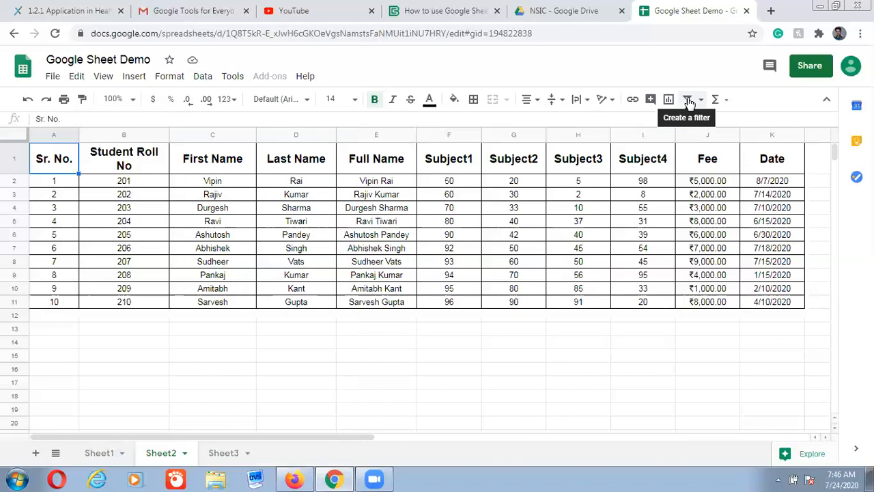
left_click(689, 99)
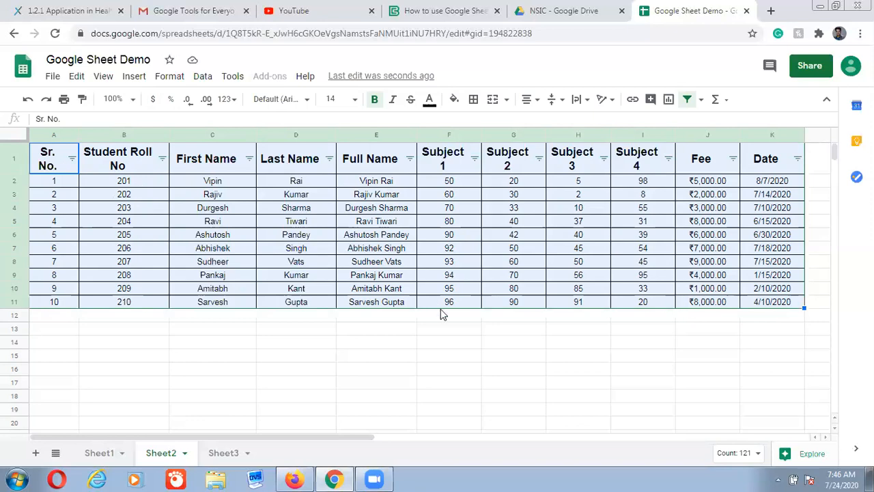
left_click(449, 347)
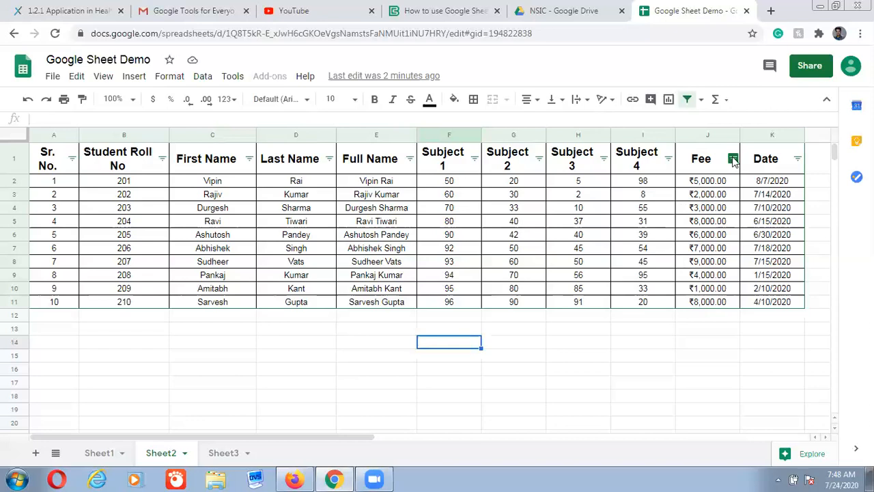
left_click(733, 159)
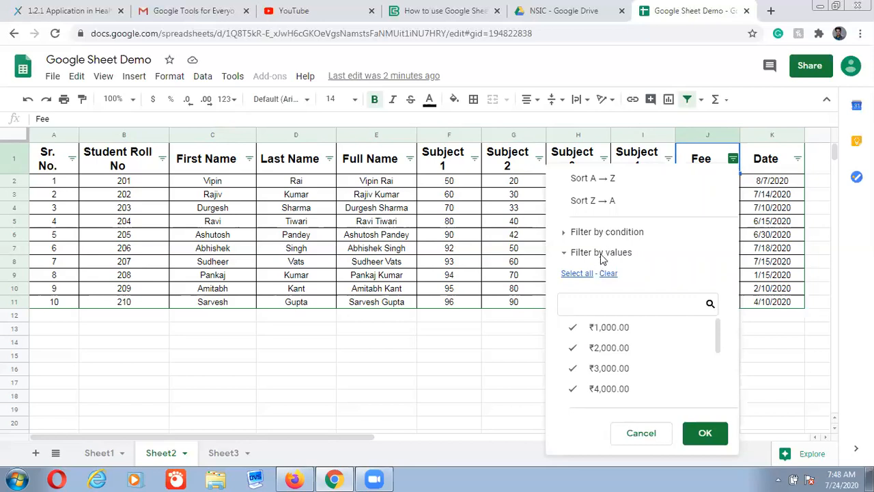
left_click(604, 233)
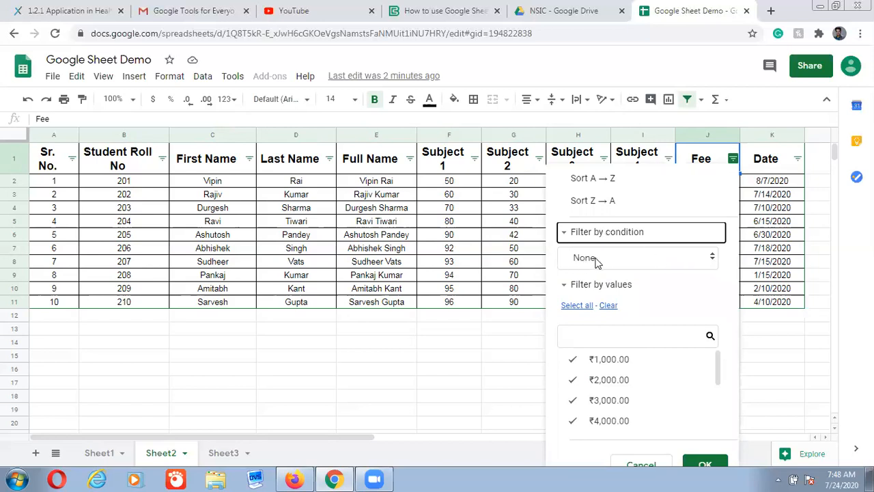
left_click(713, 258)
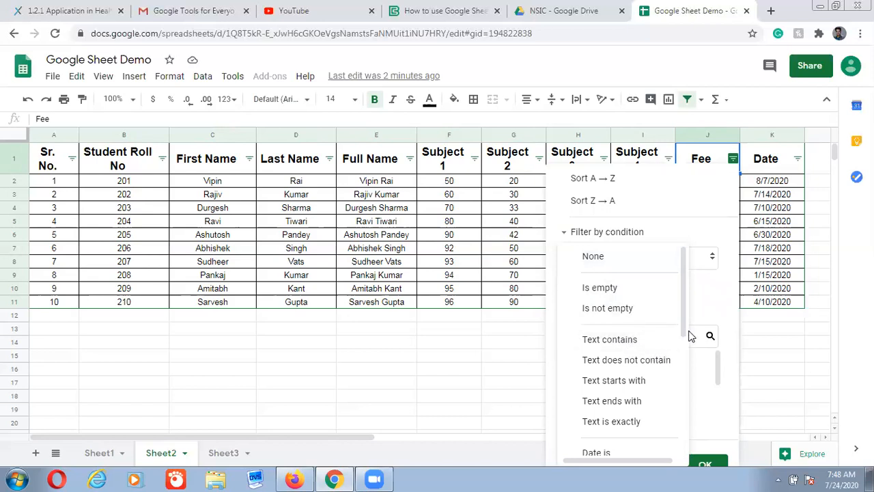
scroll(667, 363, "down", 2)
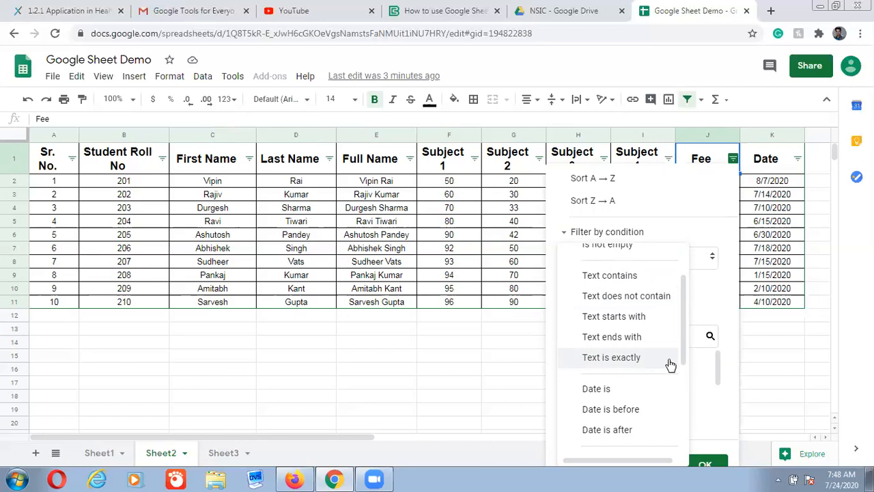
scroll(670, 364, "down", 2)
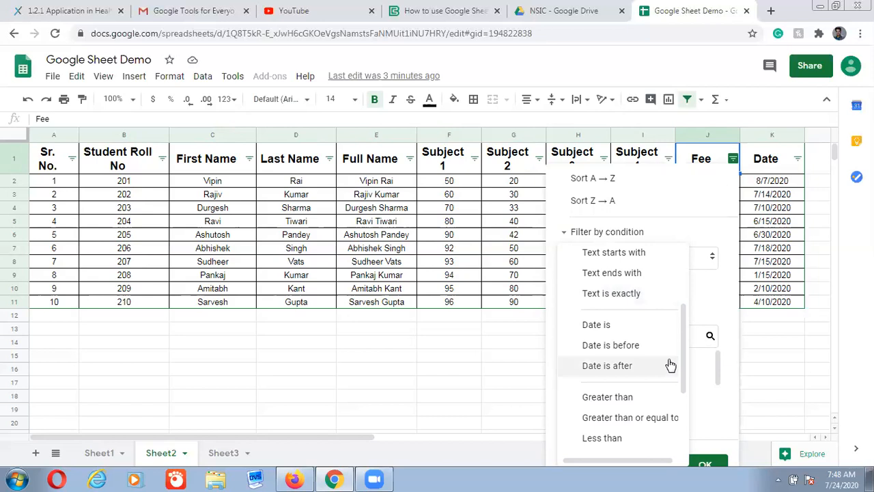
scroll(670, 364, "down", 2)
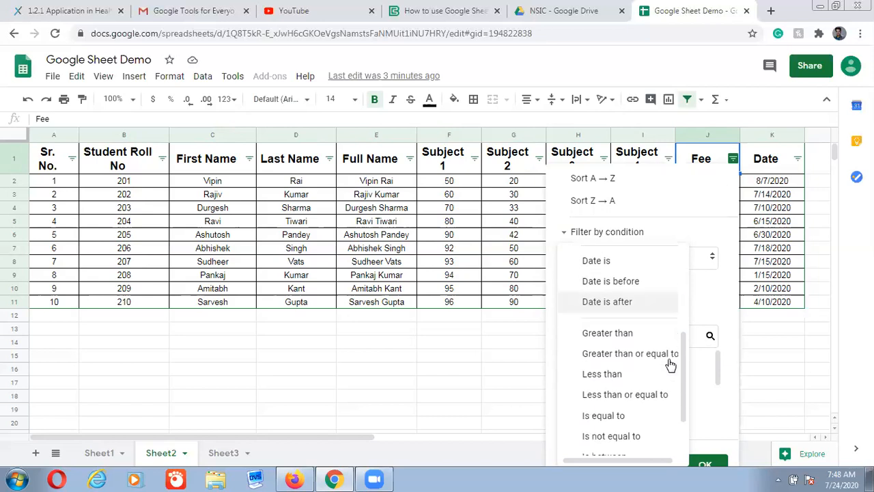
left_click(608, 375)
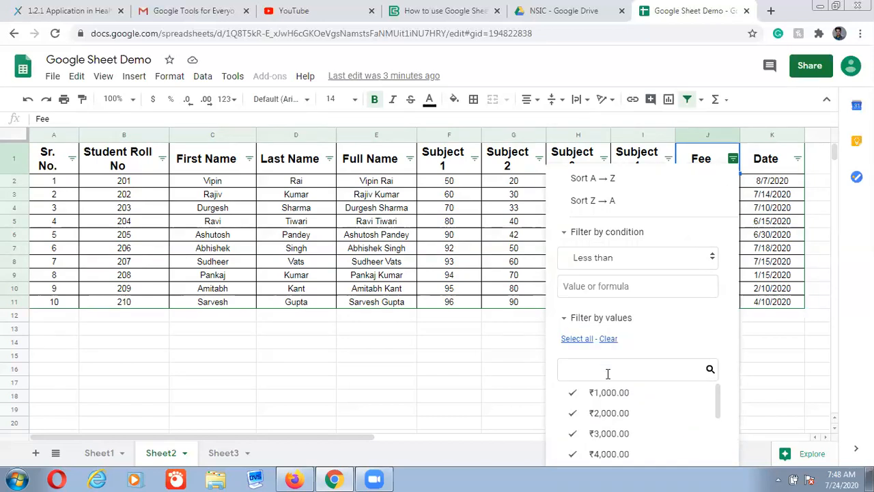
left_click(579, 287)
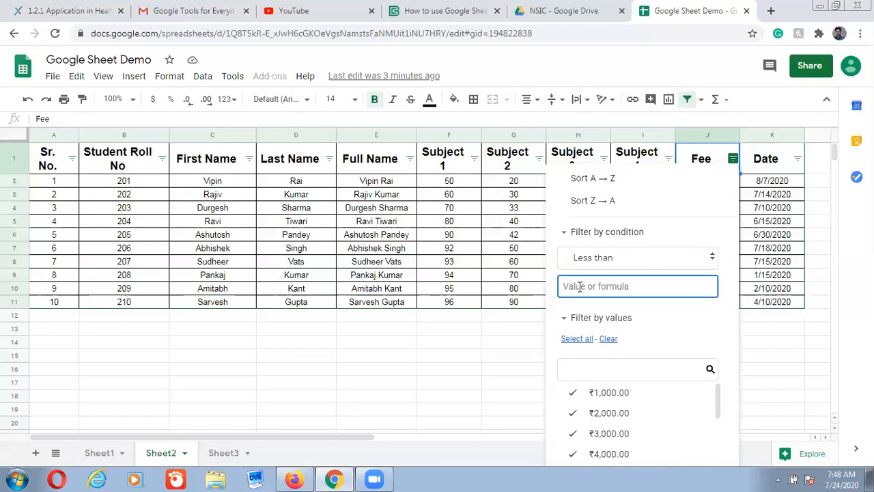
type("5000")
left_click(690, 314)
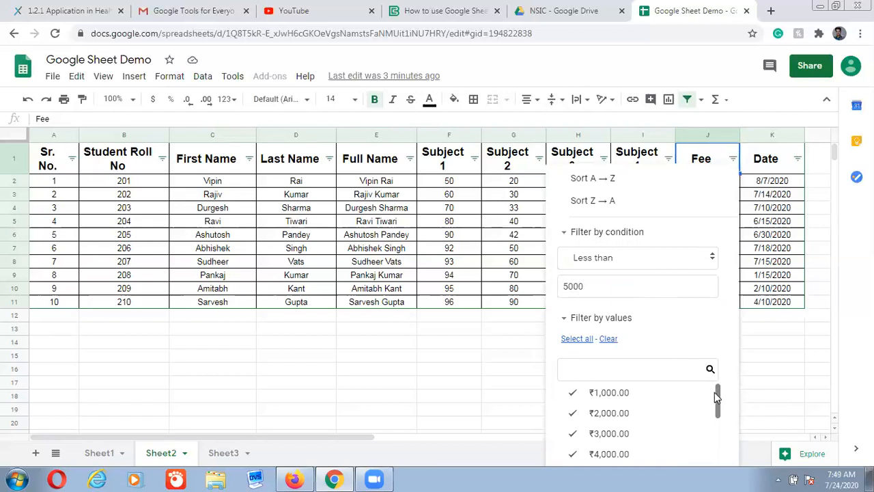
scroll(717, 407, "down", 1)
scroll(717, 413, "down", 1)
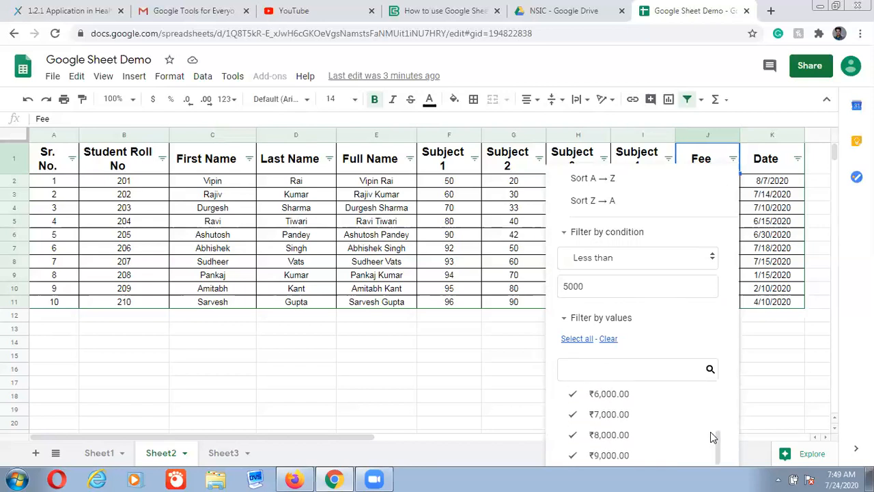
scroll(839, 375, "down", 1)
scroll(839, 375, "down", 1)
scroll(839, 375, "up", 2)
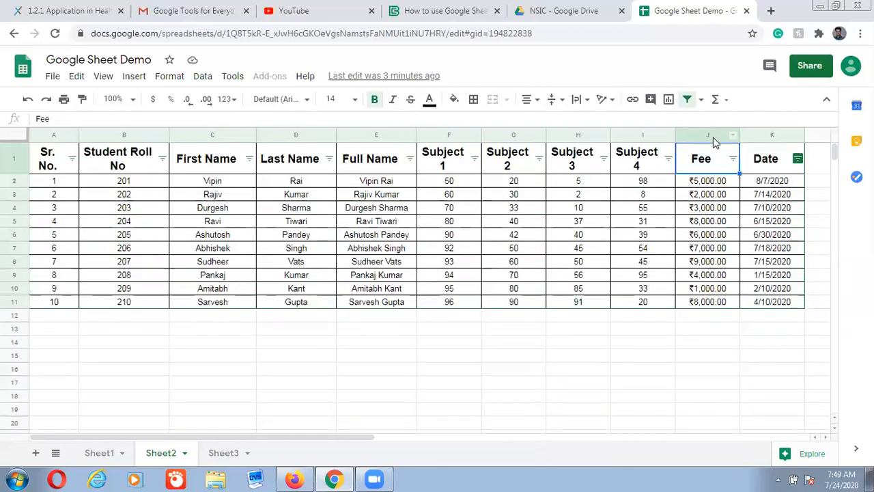
Filter the Fee column to values less than 5000, leaving four students, then switch filtering off
left_click(732, 158)
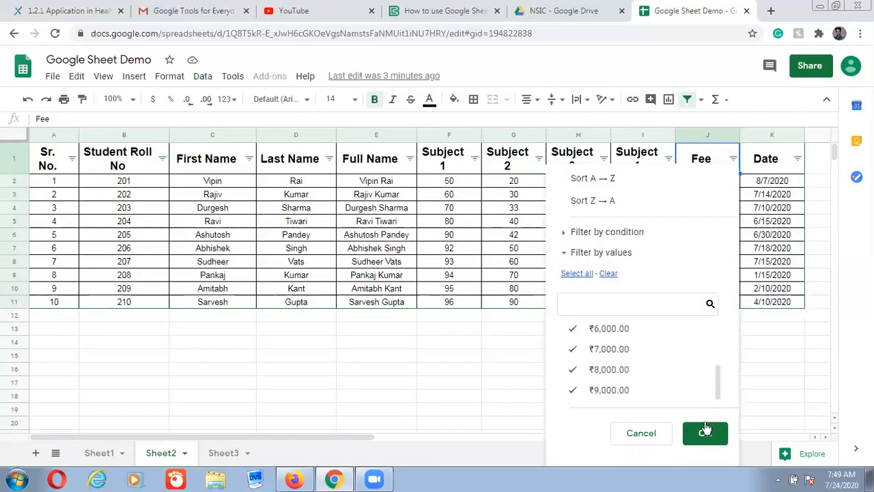
left_click(615, 231)
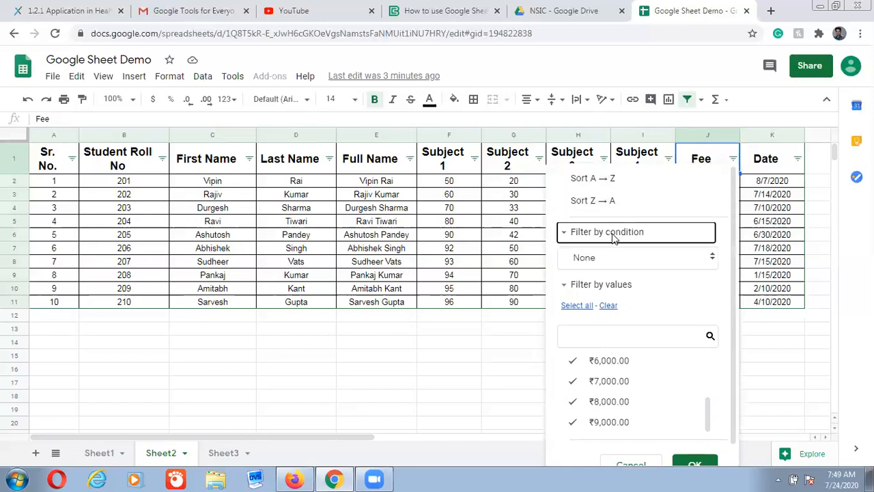
left_click(712, 256)
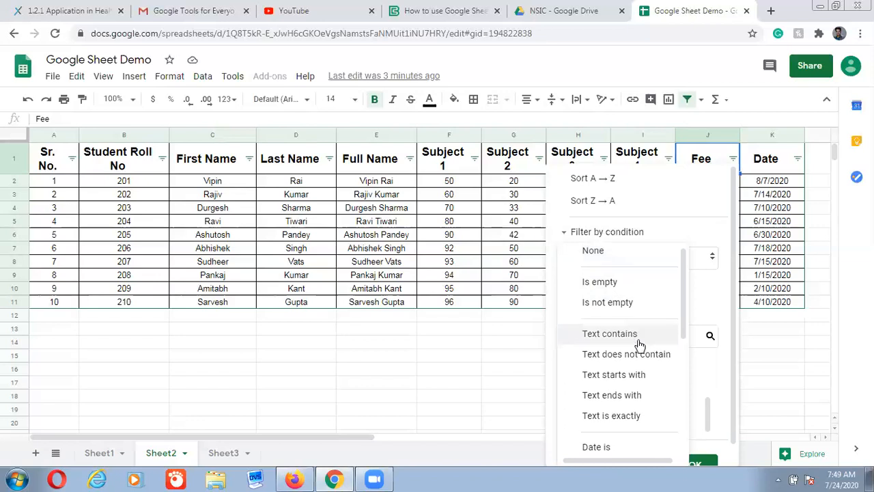
scroll(639, 344, "down", 2)
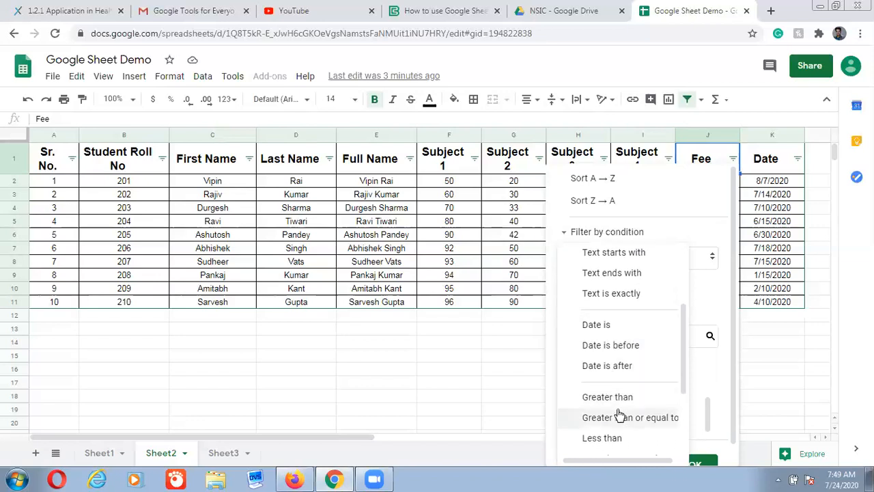
scroll(615, 413, "down", 2)
left_click(609, 381)
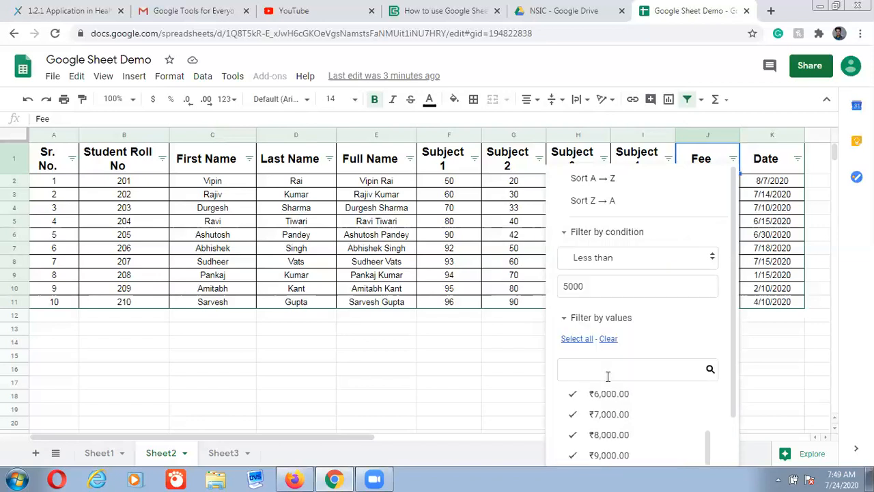
scroll(693, 395, "down", 1)
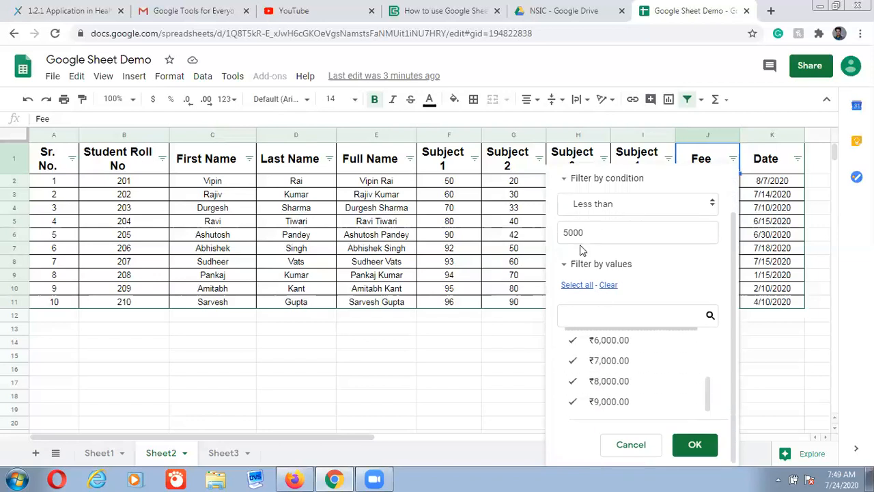
left_click(696, 446)
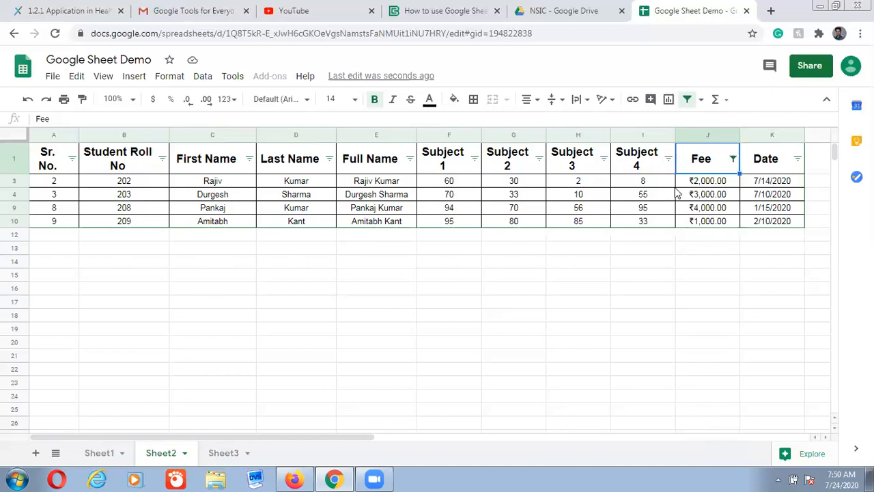
left_click(687, 99)
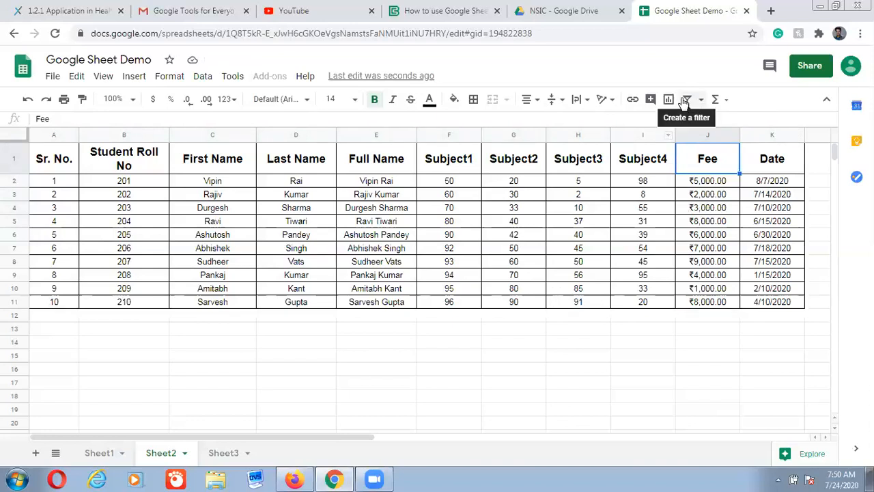
Turn the filter back on for the student table, Sr. No. through Date
left_click(688, 99)
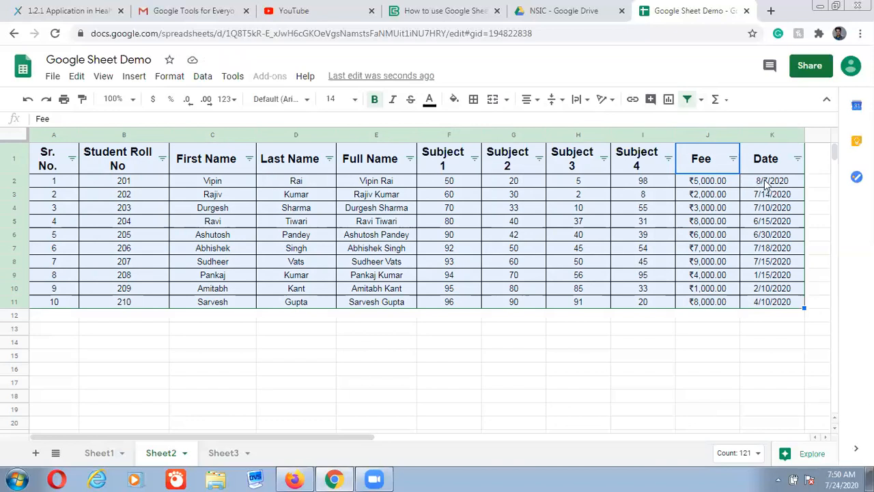
Choose a 'Date is' condition in the Date column's filter
left_click(798, 159)
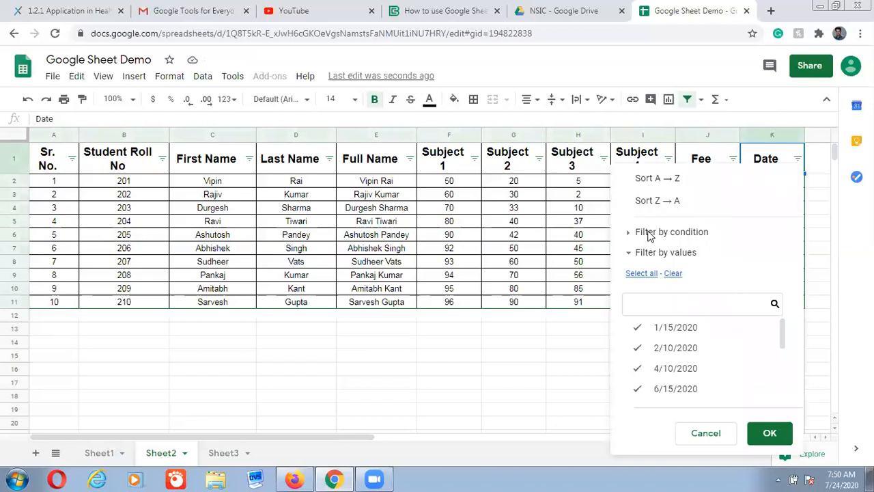
left_click(650, 232)
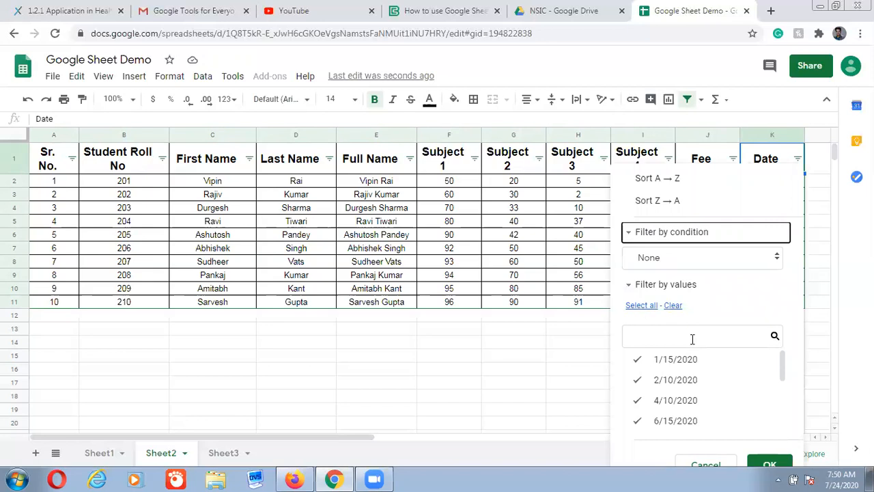
scroll(735, 410, "down", 3)
scroll(735, 409, "up", 3)
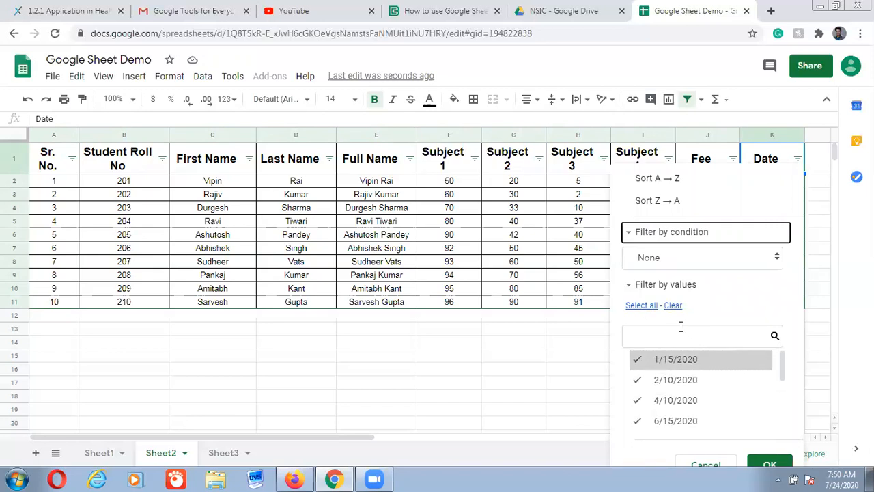
left_click(776, 260)
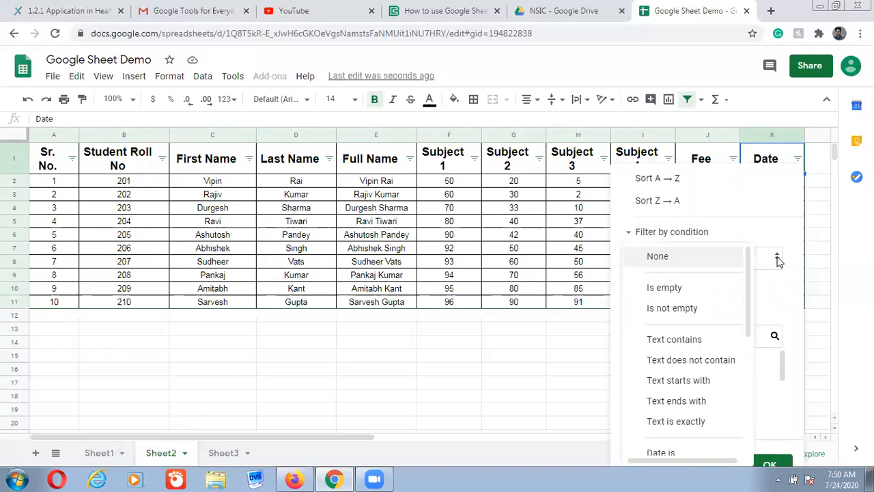
scroll(719, 343, "down", 1)
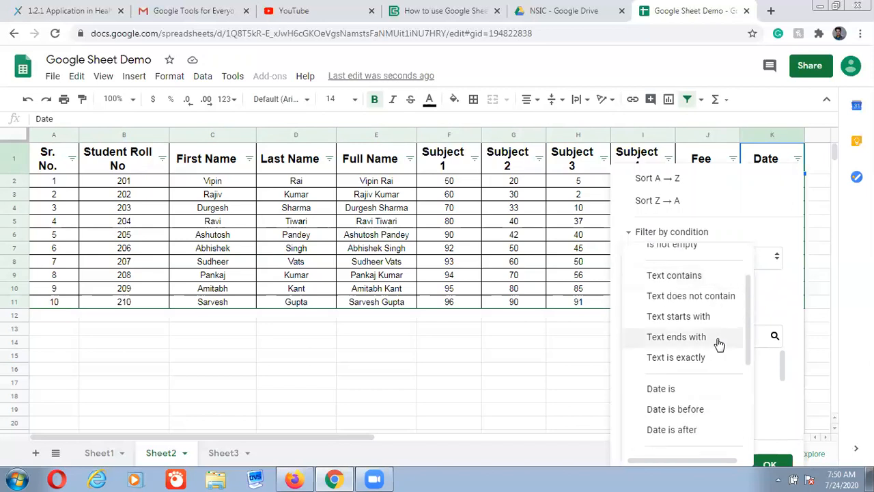
left_click(681, 389)
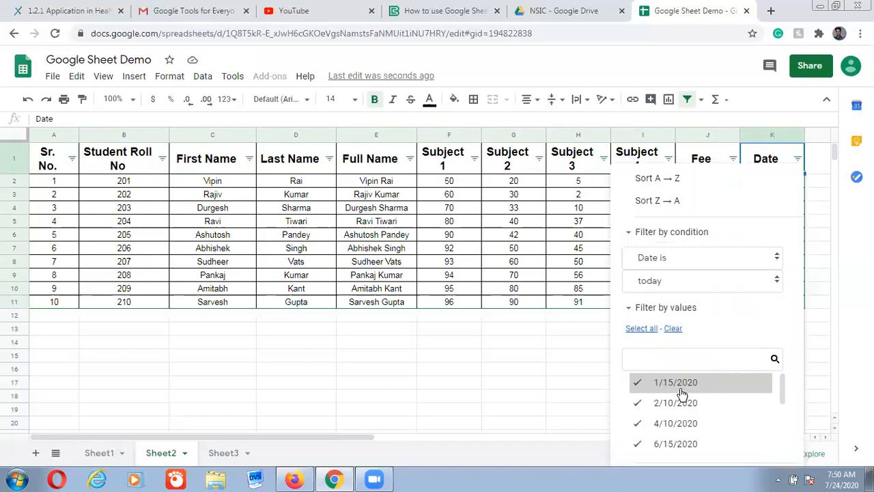
Set the Date condition to exact date and enter 8/7/2020
left_click(675, 287)
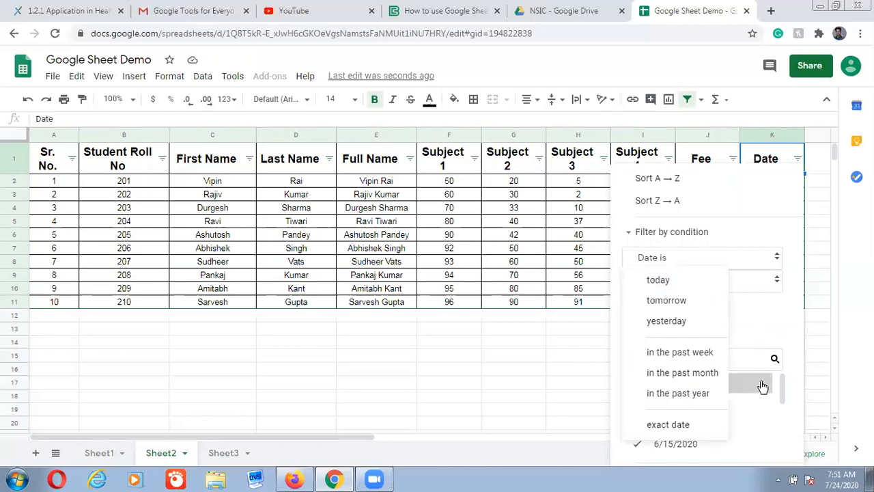
left_click(754, 282)
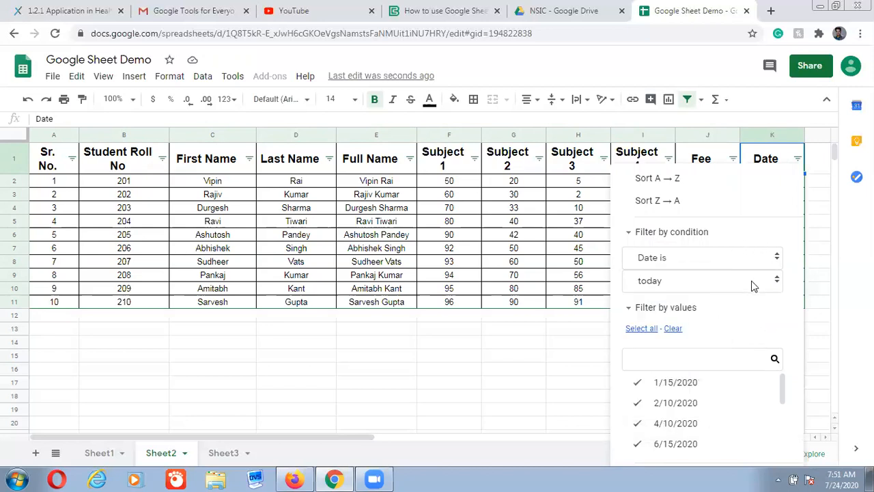
left_click(779, 282)
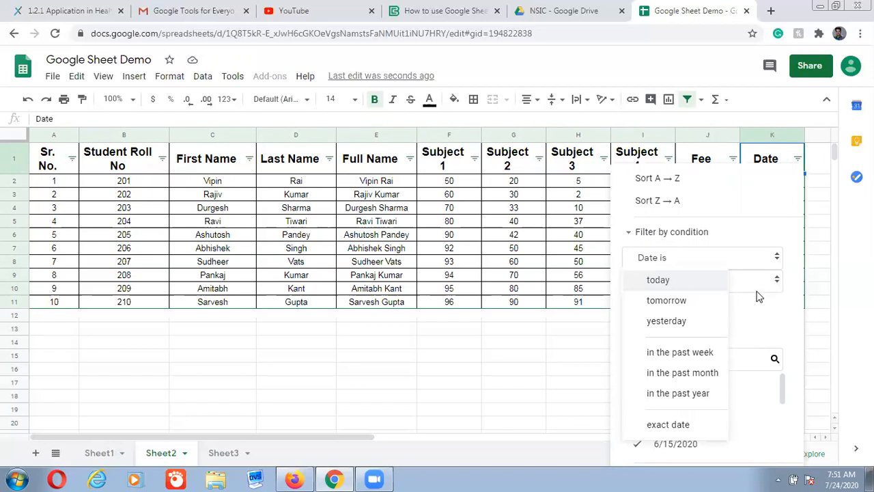
left_click(669, 425)
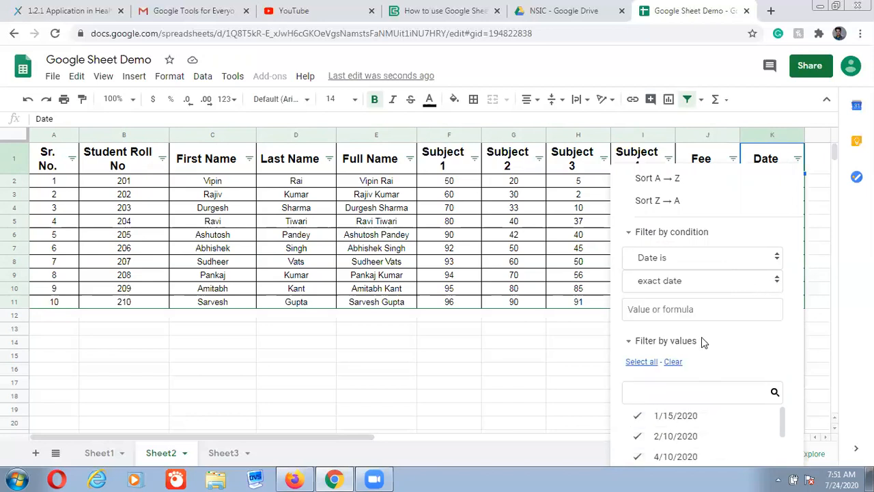
left_click(681, 310)
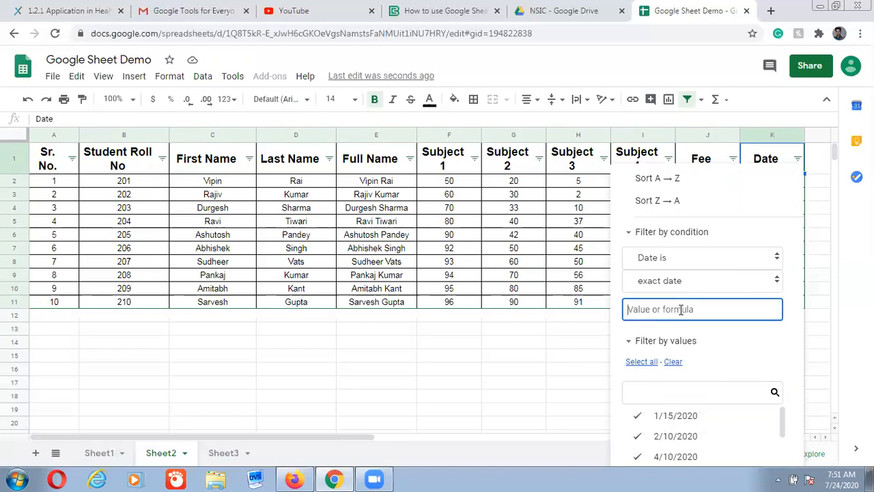
type("8/7/2020")
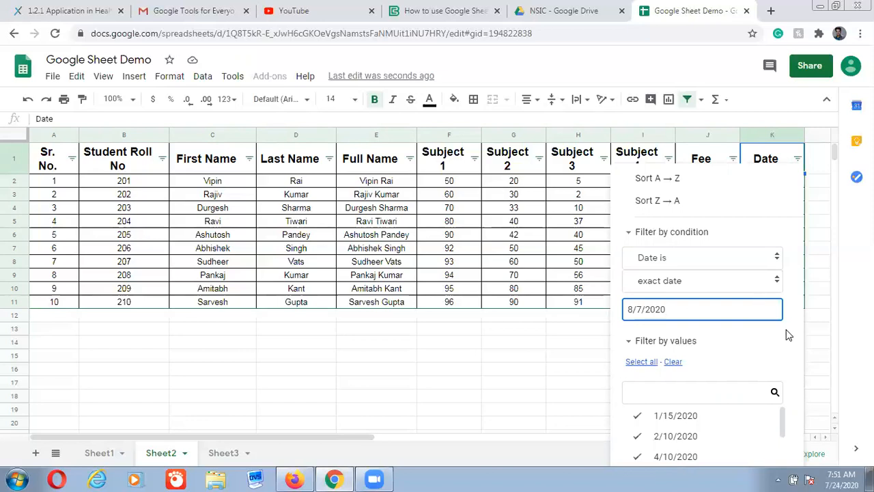
left_click(693, 254)
scroll(804, 209, "down", 1)
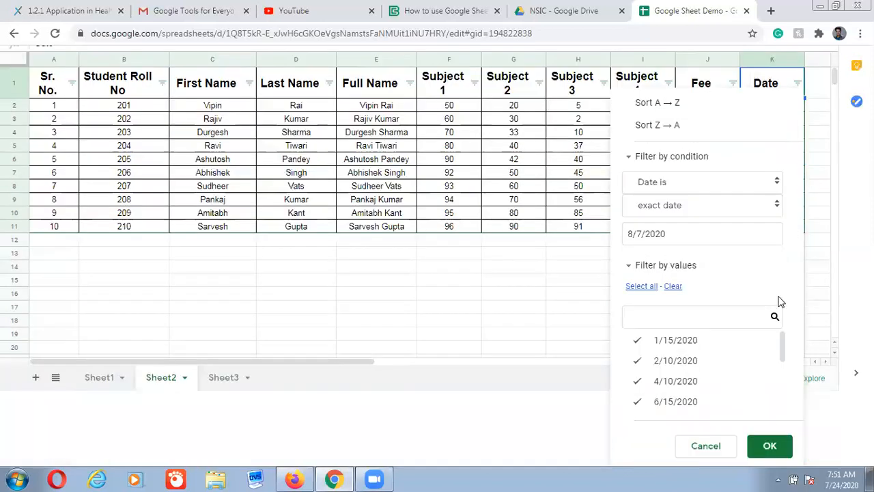
Confirm the exact-date 8/7/2020 filter on the Date column
left_click(765, 450)
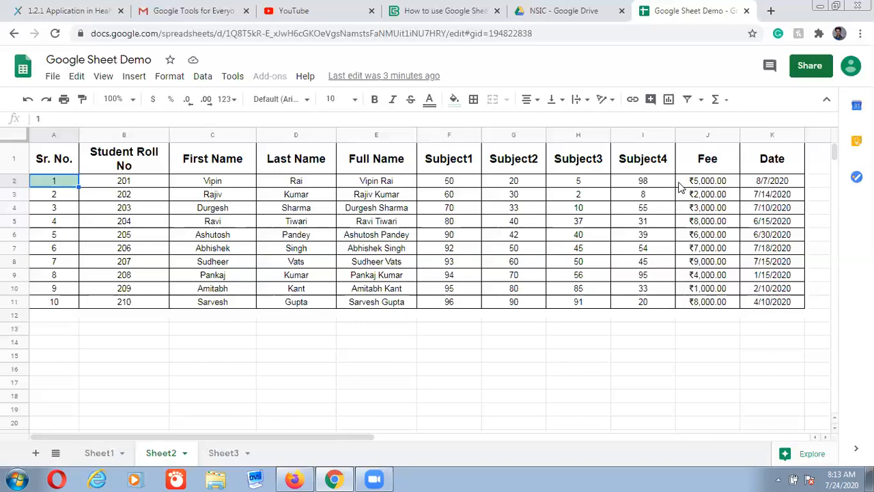
Select the Fee amounts J2:J11 and bring up the Format menu
left_click_drag(681, 186, 697, 309)
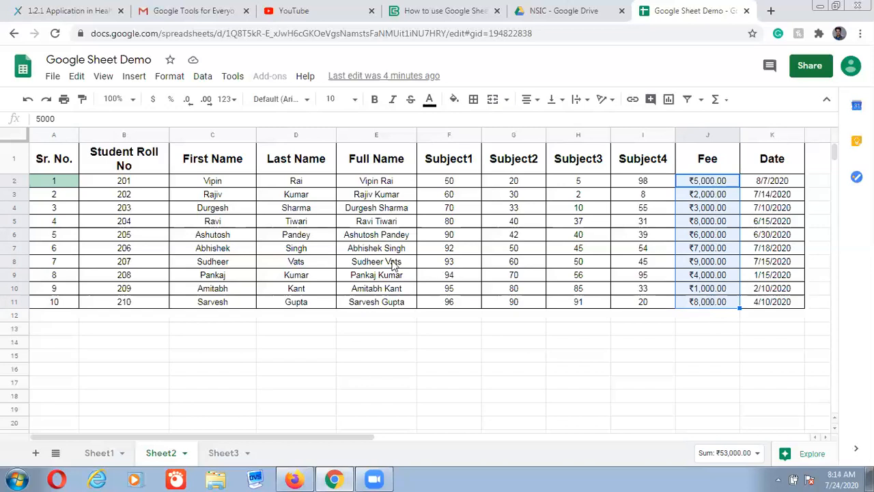
left_click(168, 79)
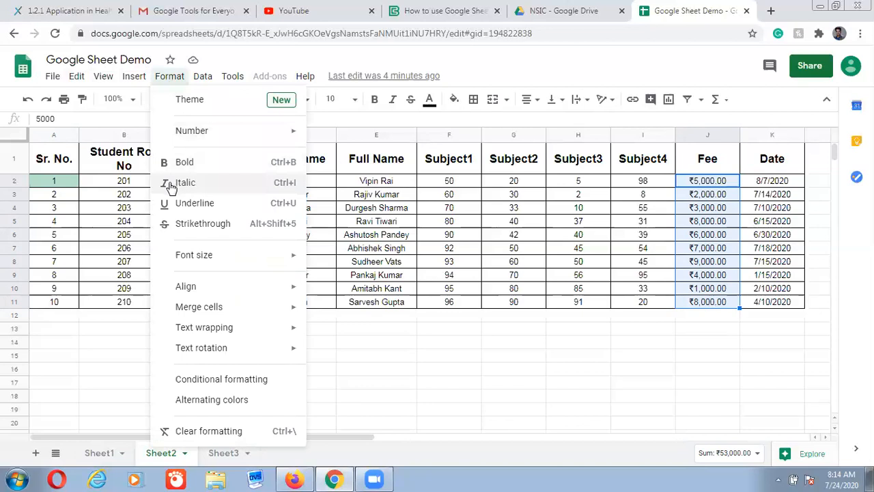
mouse_move(203, 308)
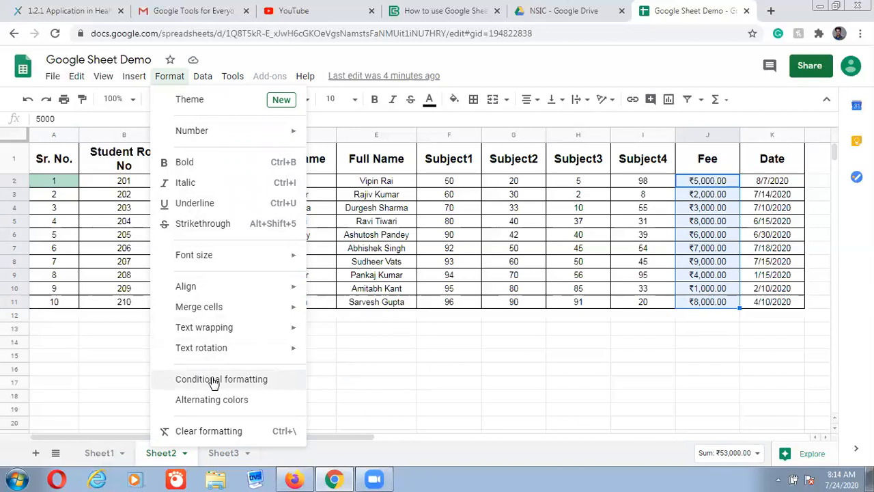
Add a conditional formatting rule on the Fee cells J2:J11, defaulting to 'Is not empty'
left_click(213, 381)
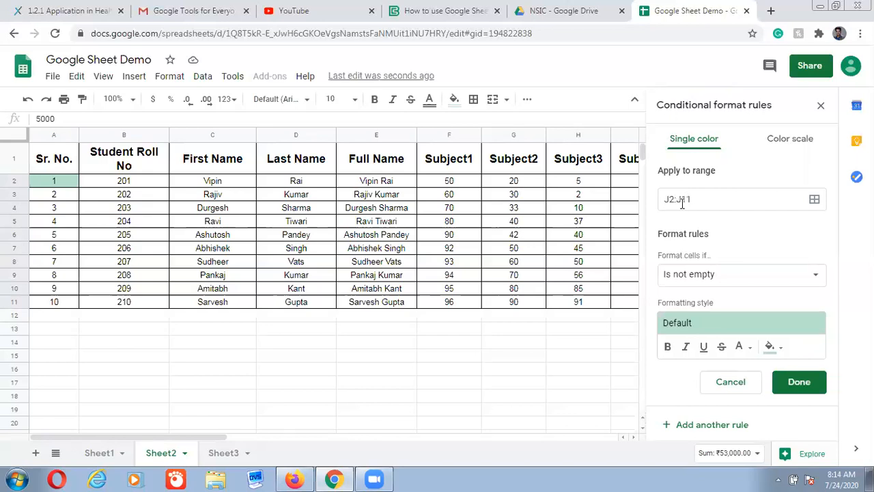
left_click_drag(173, 439, 272, 427)
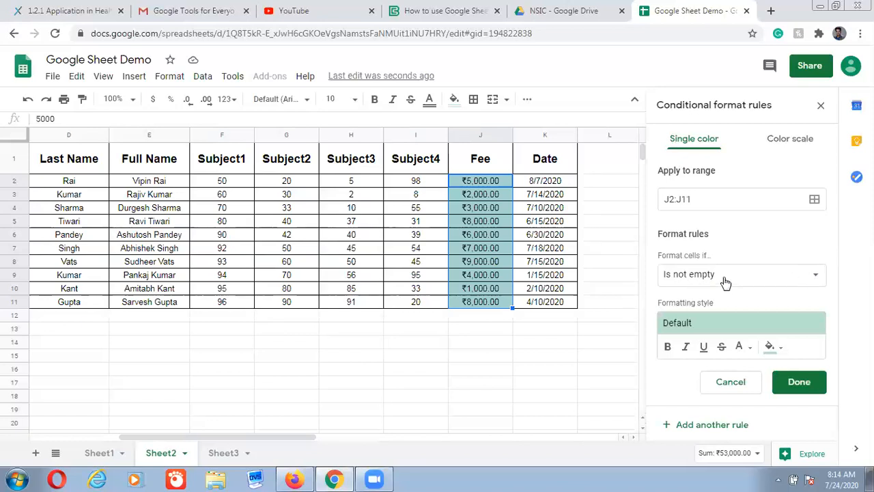
Change the J2:J11 rule condition to 'Less than' with the value 5000
left_click(817, 278)
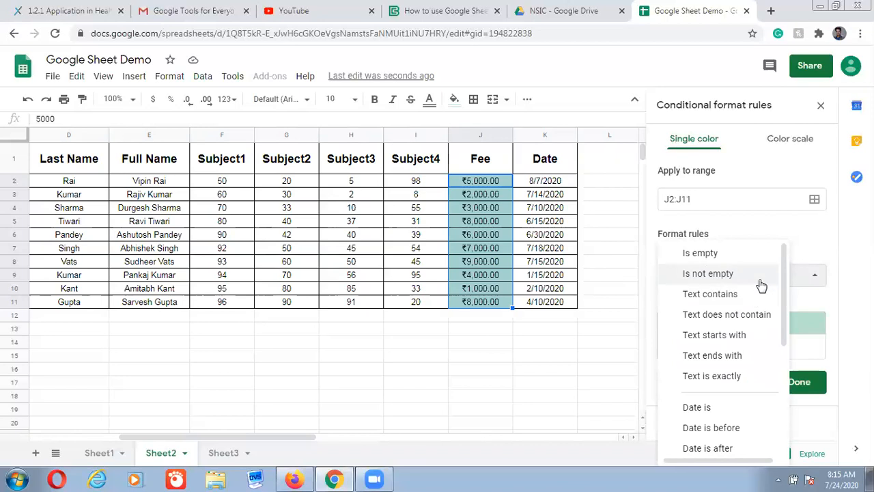
scroll(765, 355, "down", 3)
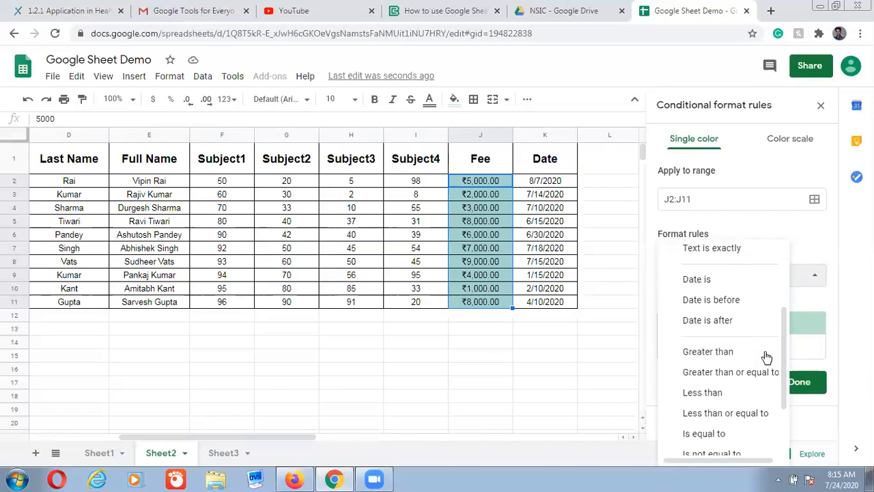
left_click(717, 395)
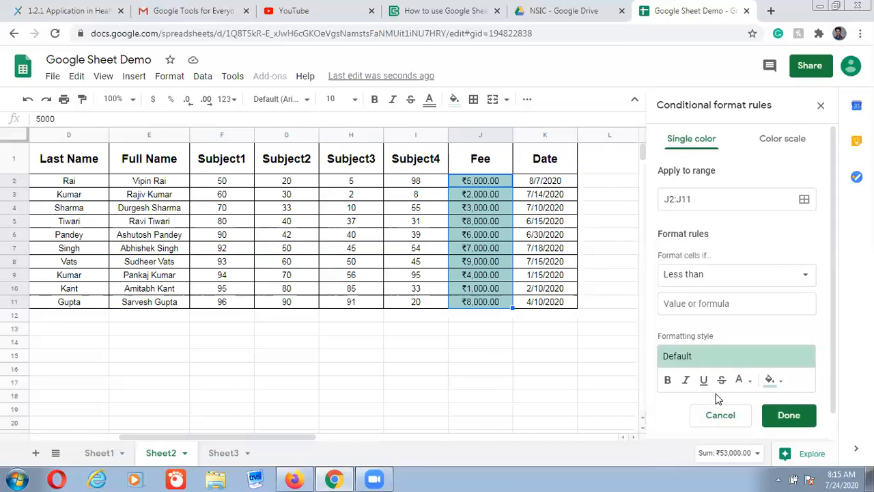
left_click(725, 304)
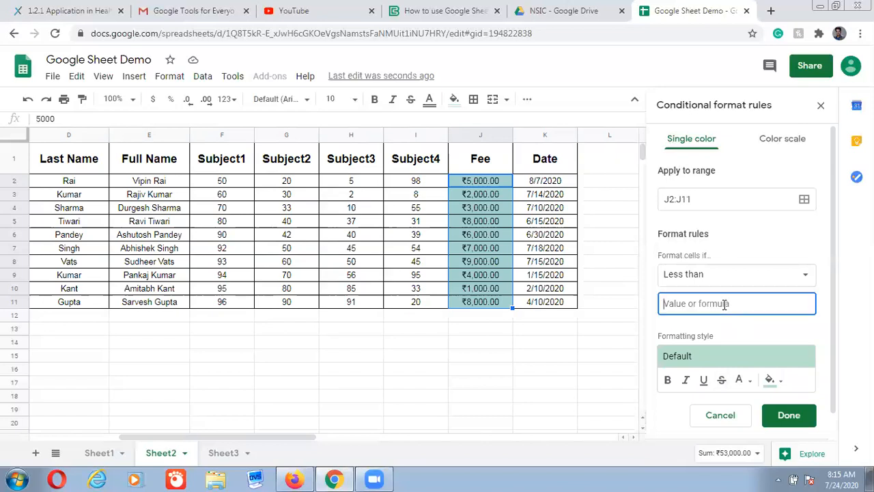
type("5000")
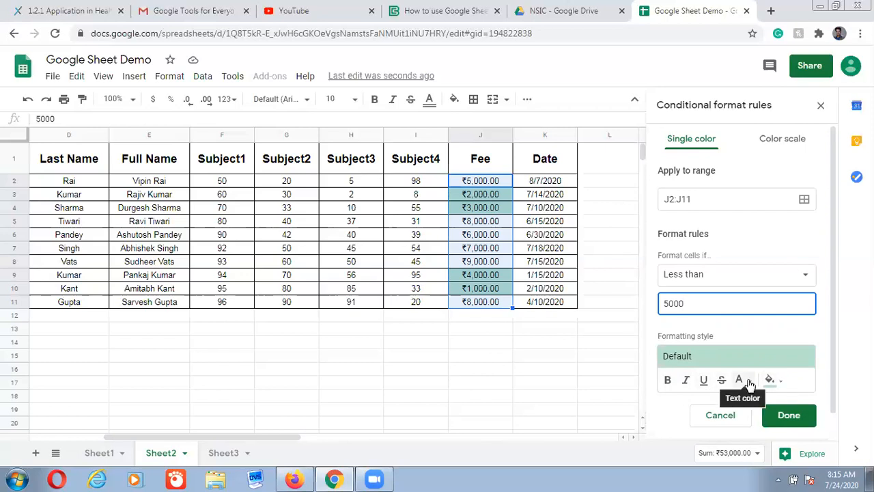
Give the less-than-5000 rule a bright red fill and save it
left_click(783, 383)
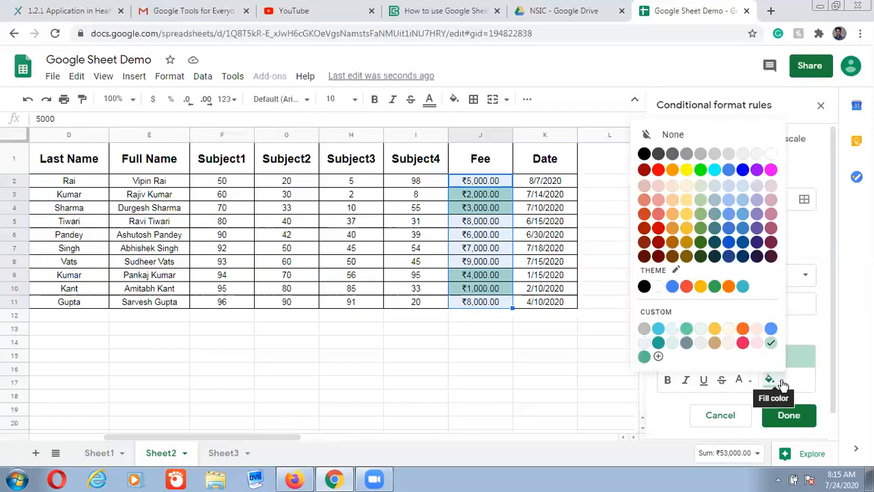
left_click(657, 170)
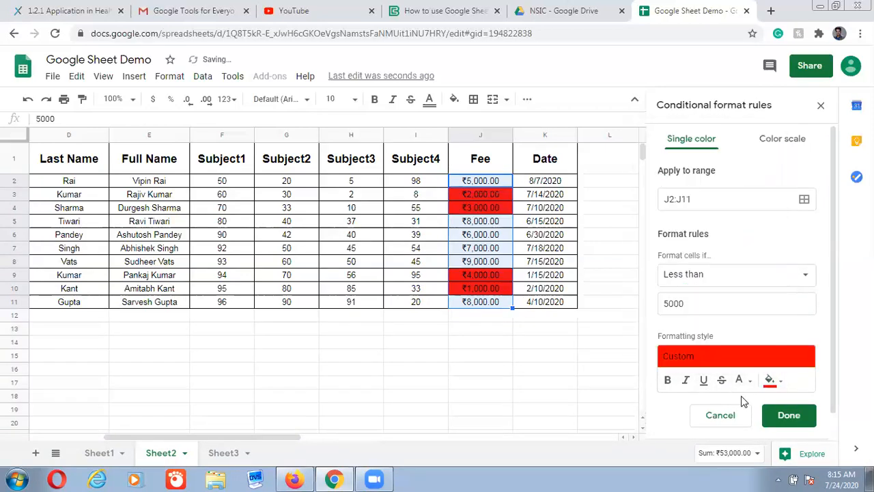
left_click(782, 417)
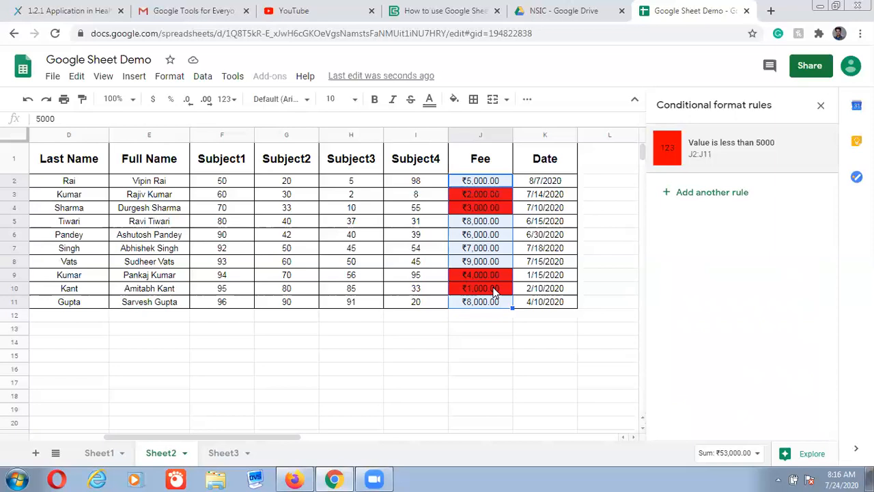
Add a second rule on J2:J11 matching values equal to 9000
left_click(693, 195)
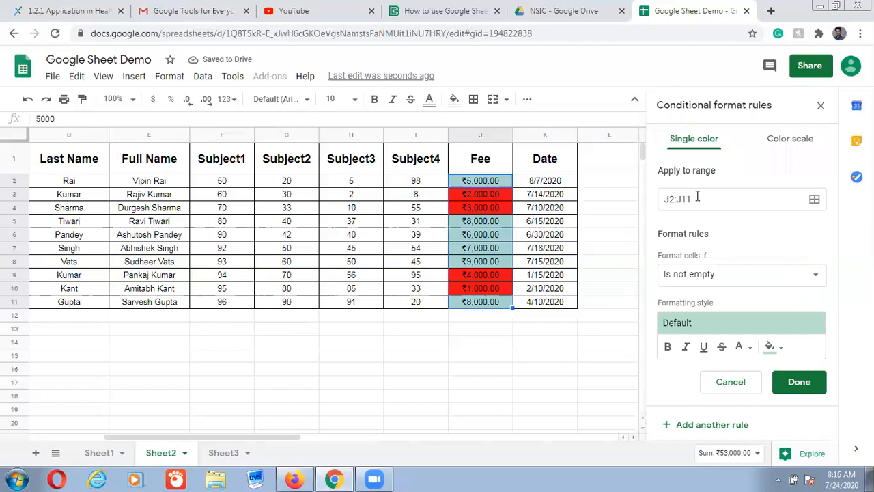
left_click(815, 277)
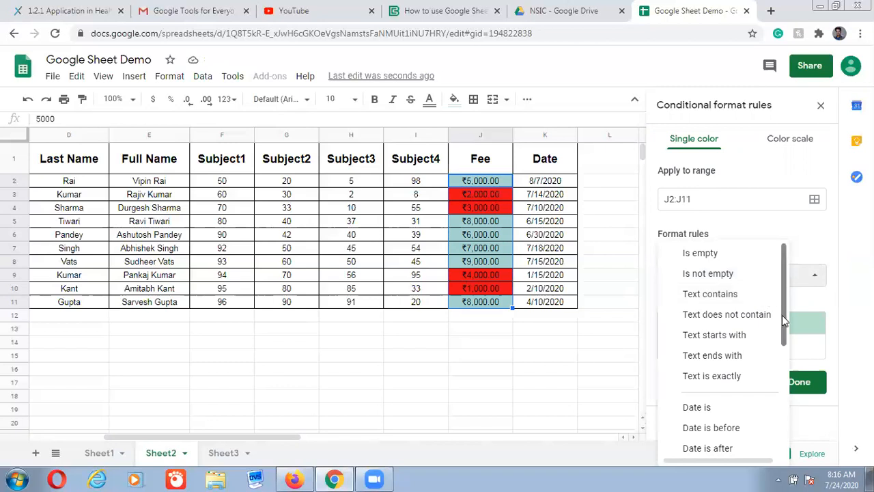
scroll(782, 315, "down", 3)
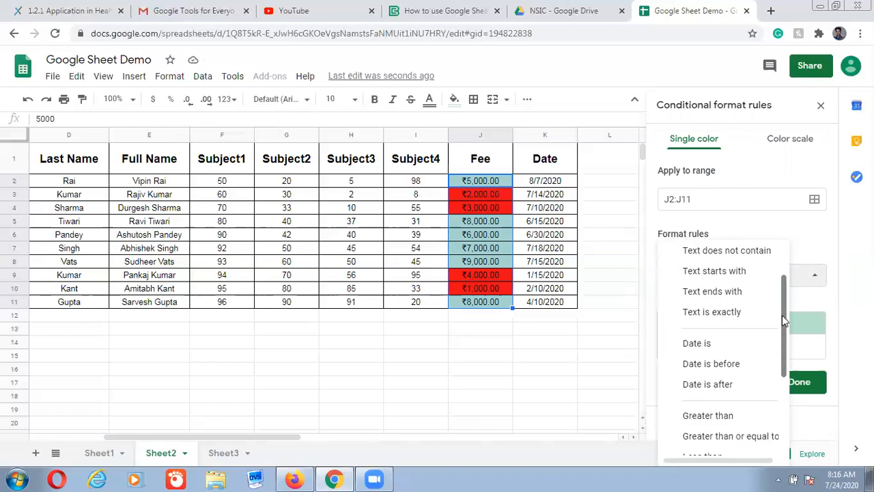
scroll(782, 314, "down", 2)
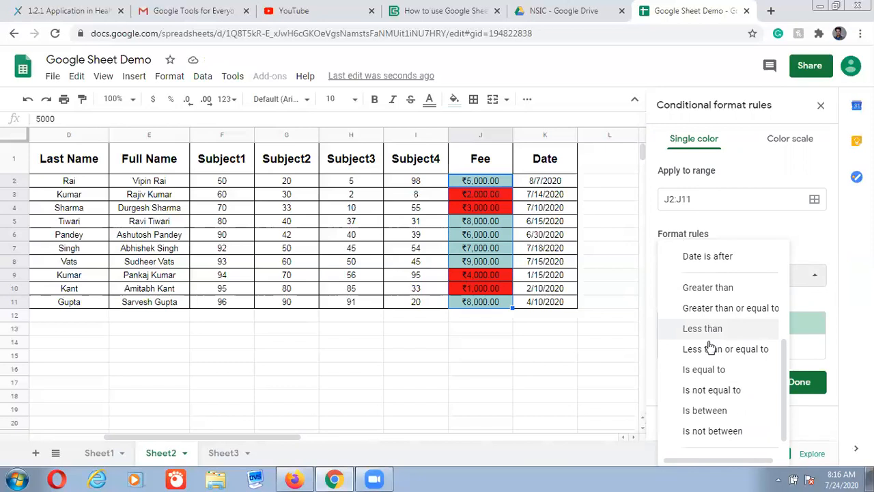
left_click(700, 369)
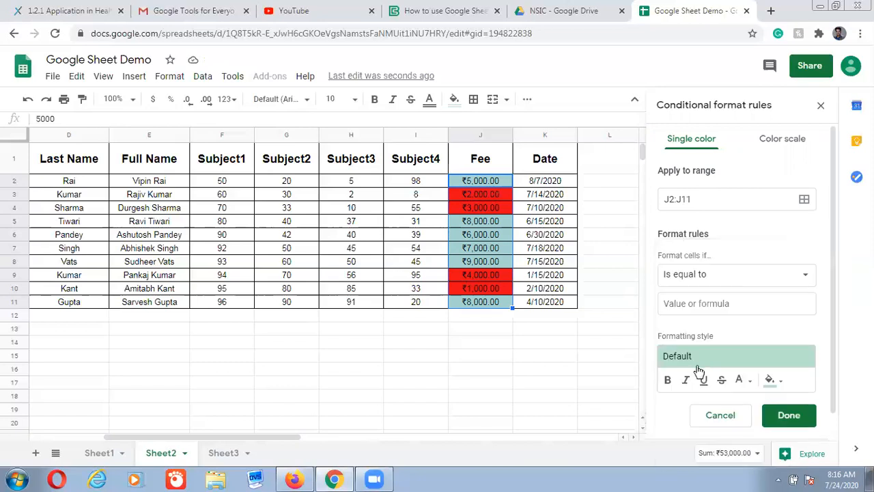
left_click(694, 303)
type("9000")
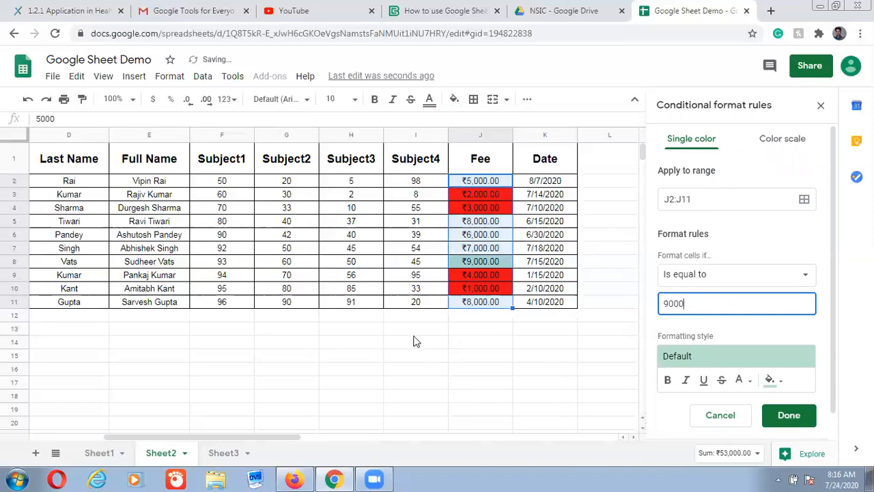
Give the equal-to-9000 rule a dark green fill and save it
left_click(781, 384)
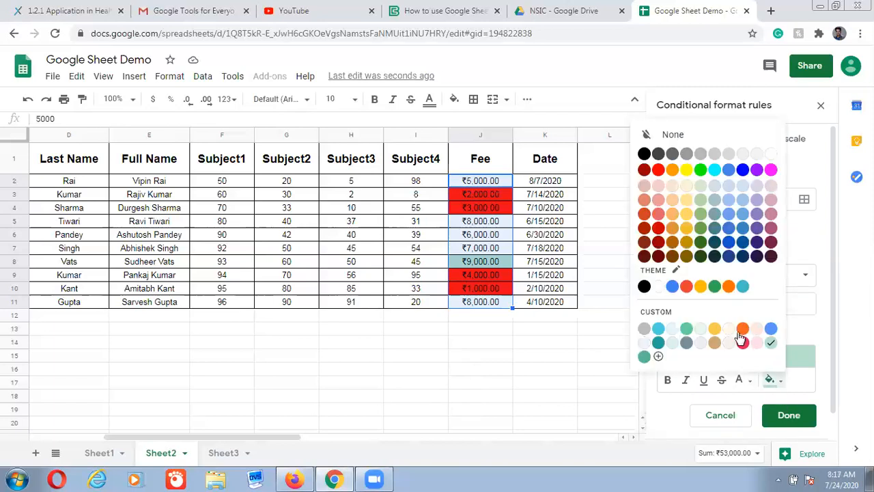
left_click(698, 241)
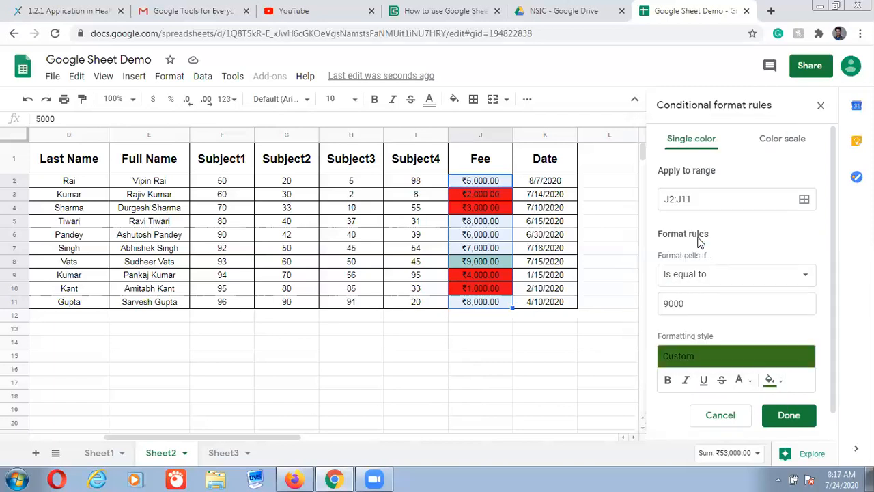
left_click(788, 415)
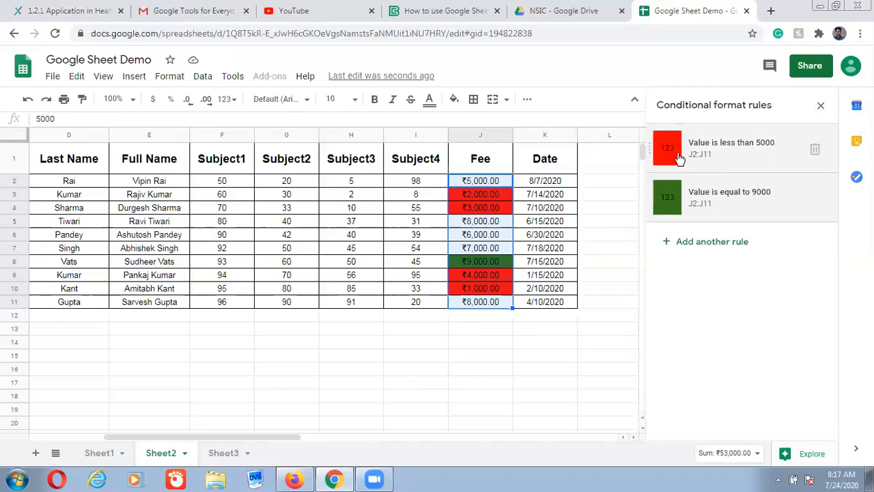
Delete the 'less than 5000' and 'equal to 9000' rules so no Fee cells are coloured
left_click(815, 150)
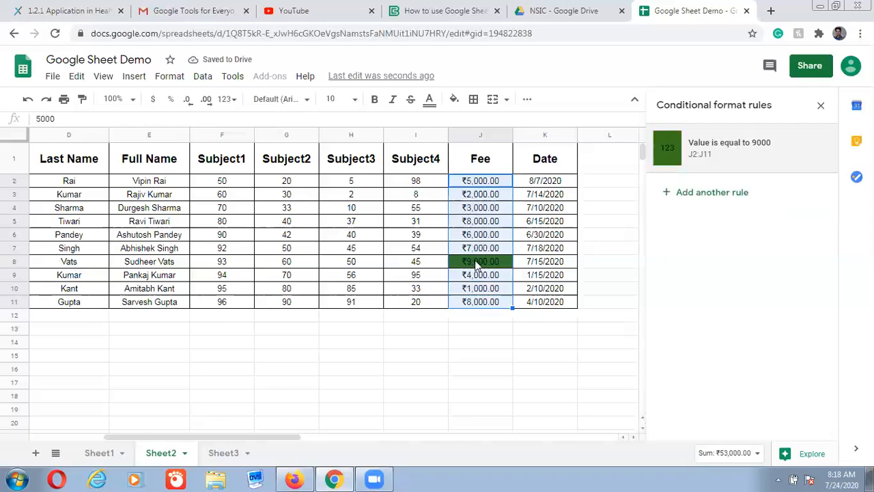
left_click(814, 150)
left_click(401, 332)
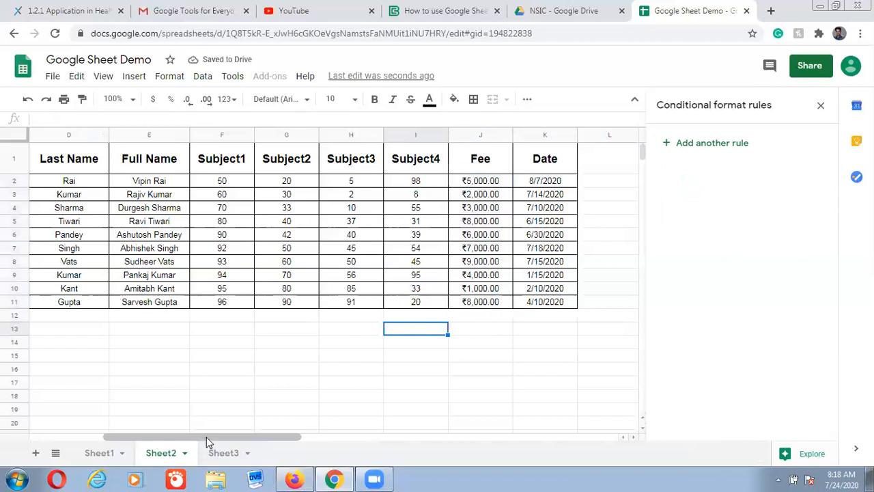
left_click_drag(206, 437, 105, 429)
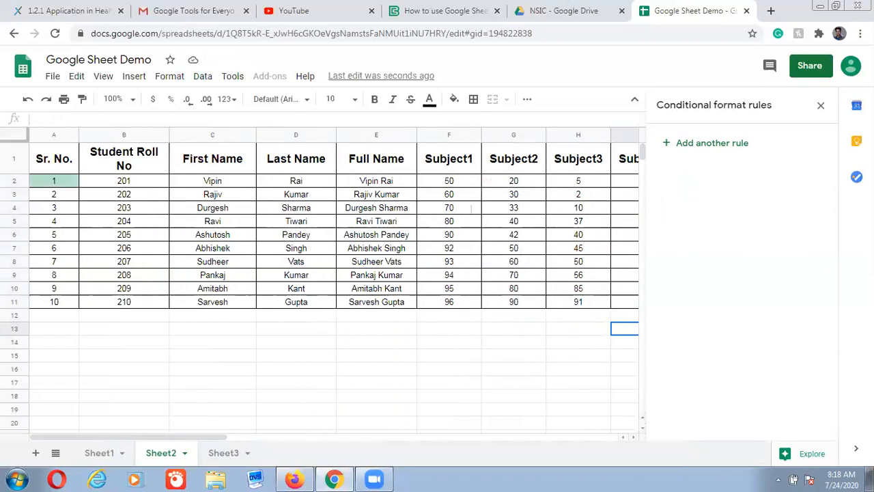
Close the Conditional format rules panel to show the full Sheet2 student table
left_click(820, 108)
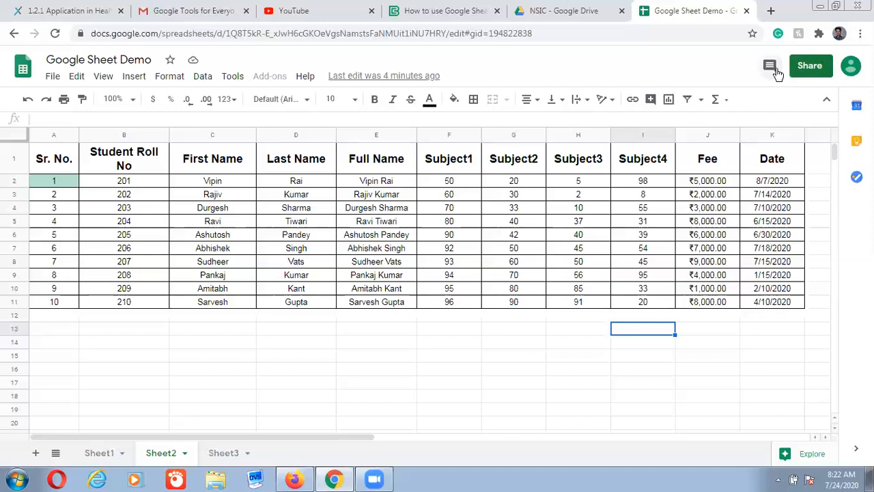
Open the Share dialog and add the second account's suggested e-mail as a recipient
left_click(808, 65)
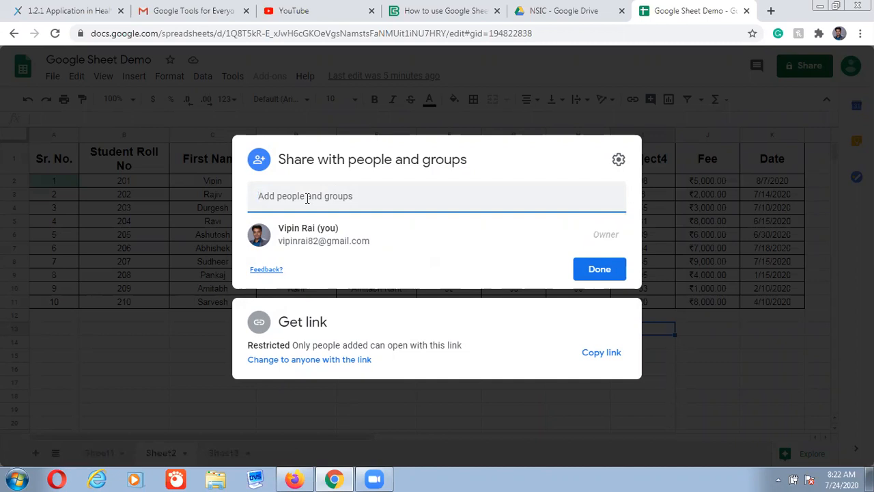
type("n")
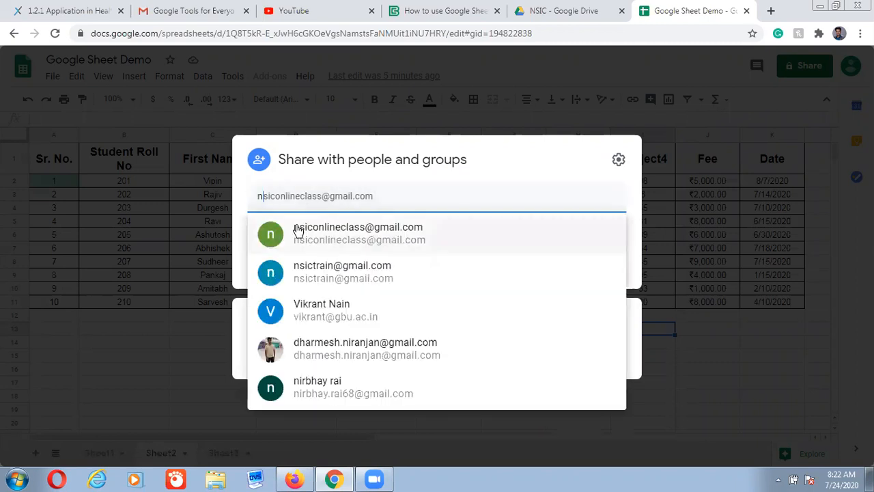
mouse_move(335, 230)
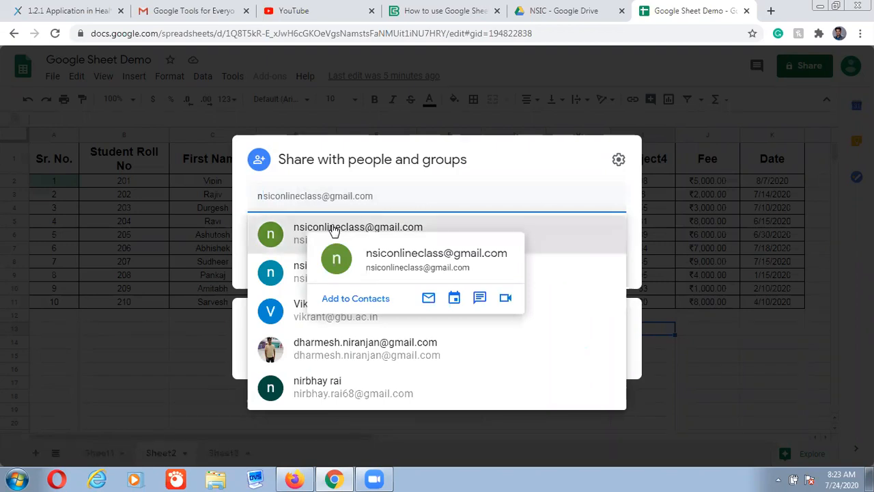
left_click(334, 229)
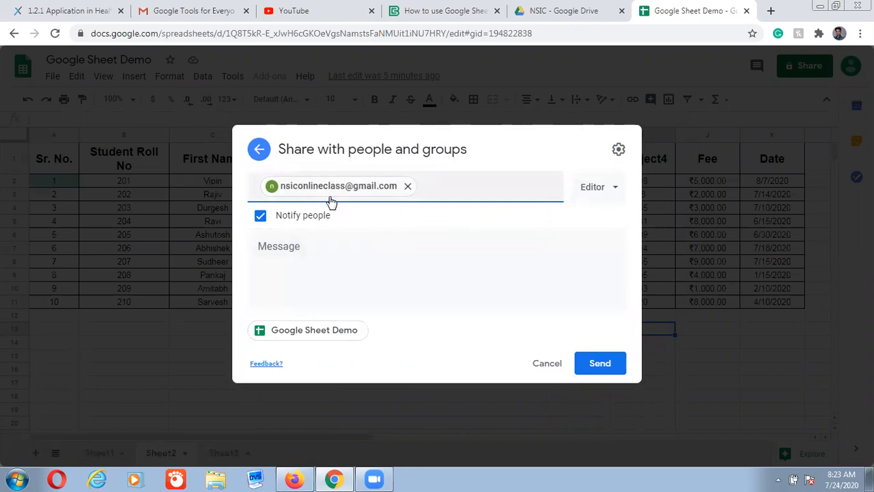
Change the recipient's role from Editor to Viewer and send the invitation
mouse_move(332, 202)
mouse_move(297, 197)
left_click(616, 192)
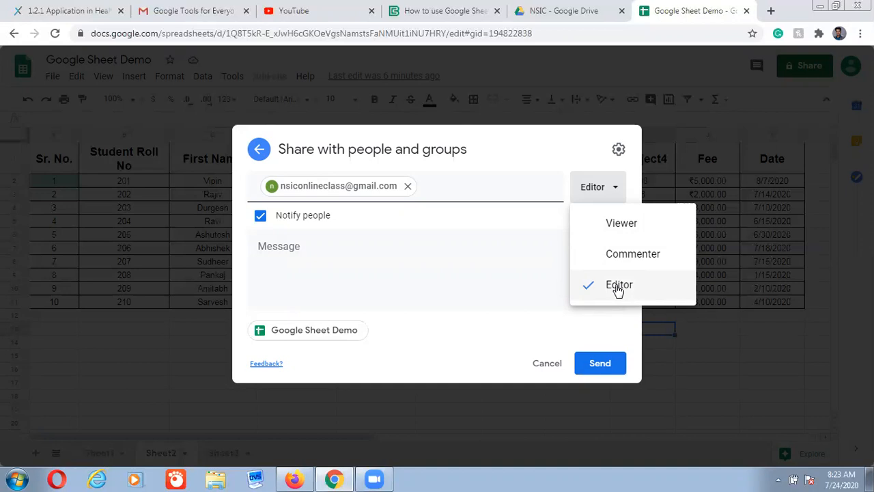
left_click(611, 225)
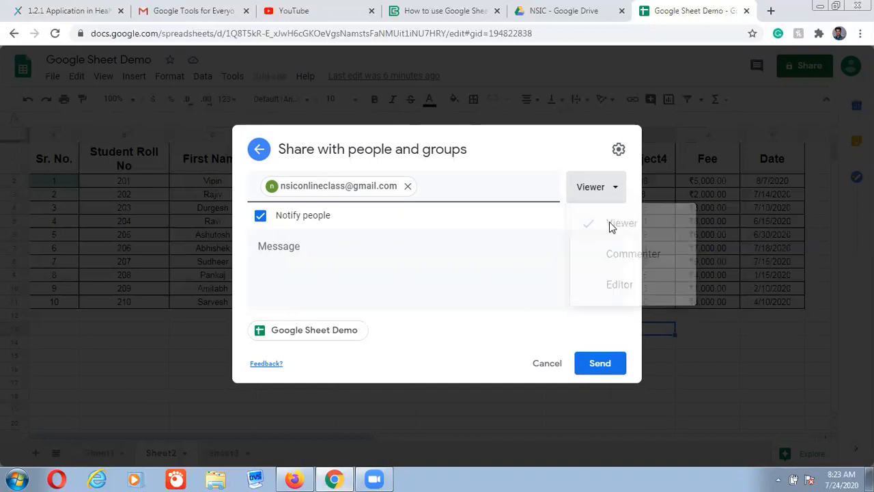
left_click(599, 368)
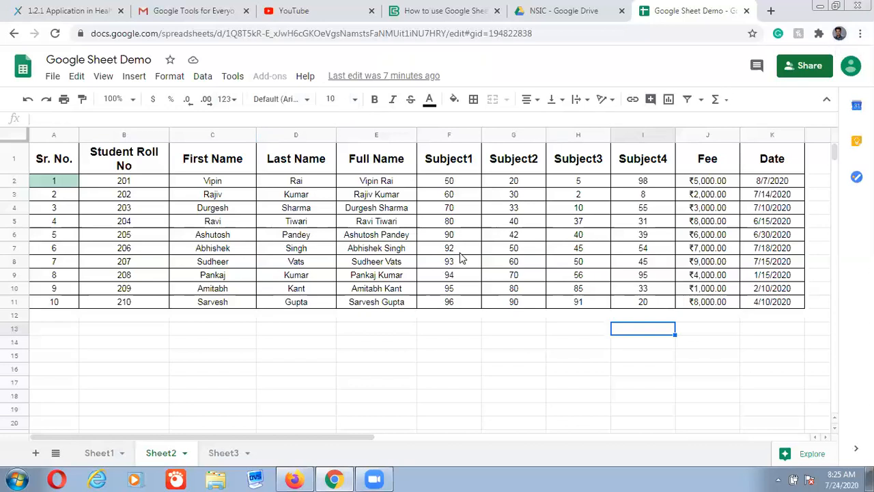
Reload the second account's My Drive to show Google Sheet Demo, then return to the owner's sheet
left_click(295, 478)
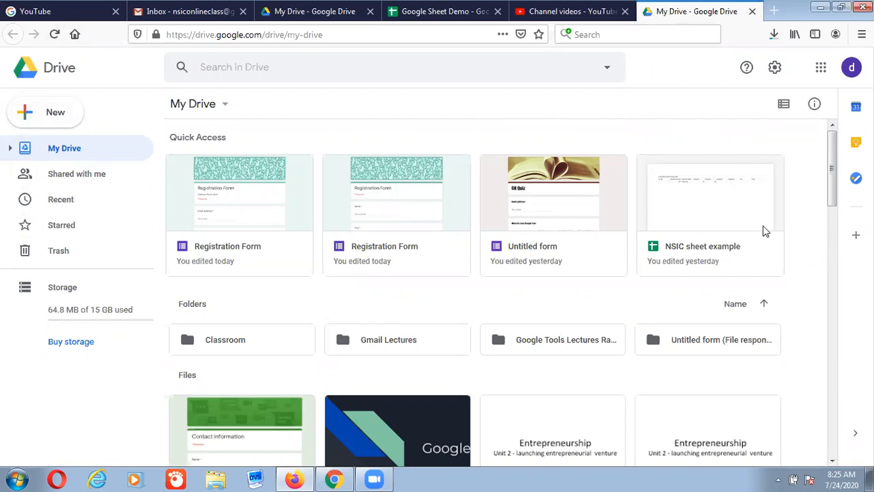
scroll(771, 250, "down", 4)
scroll(771, 252, "up", 4)
left_click(55, 35)
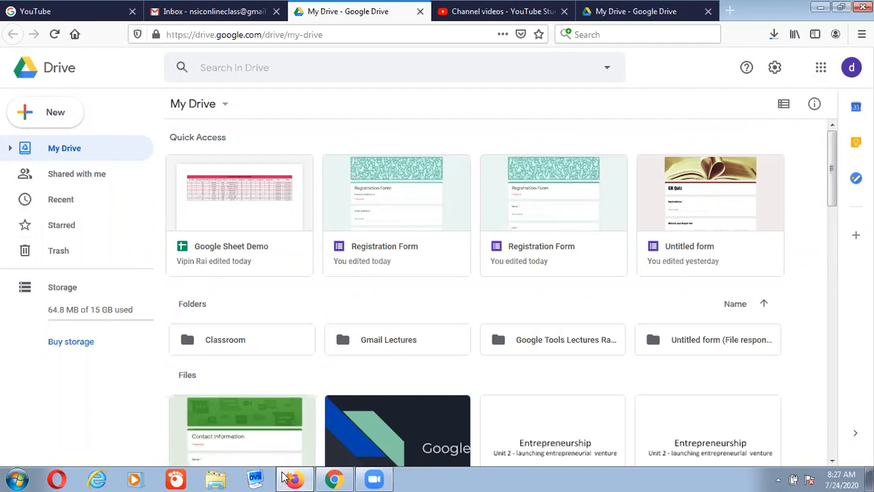
left_click(329, 479)
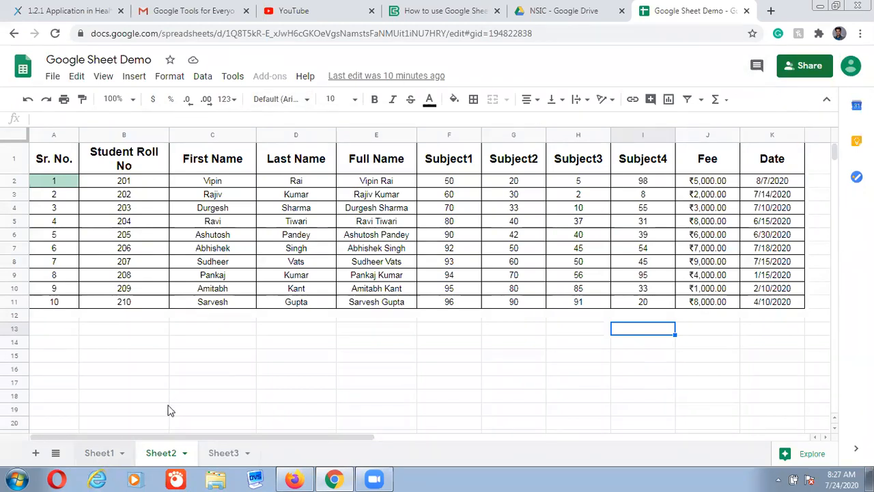
Look through Sheet1, Sheet2 and the NSIC attendance sheet, then switch to the second account's Drive
left_click(106, 454)
left_click(170, 453)
left_click(225, 454)
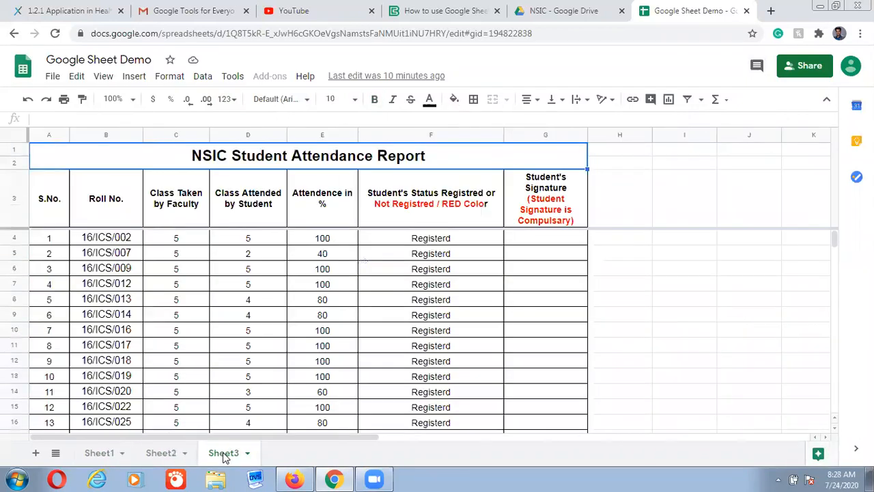
left_click(164, 454)
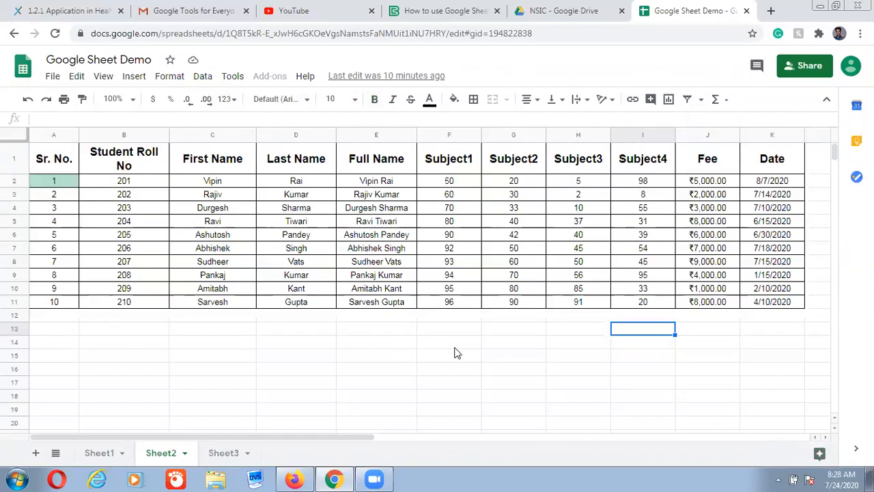
left_click(298, 478)
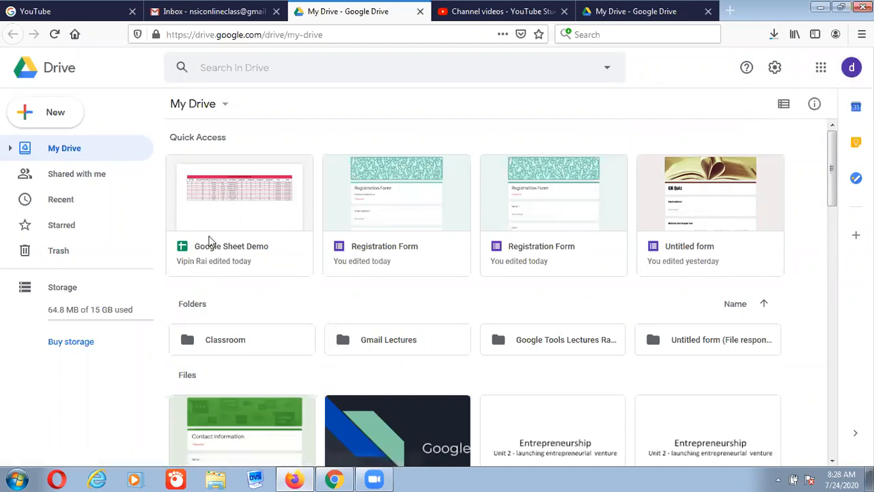
Open the Google Sheet Demo card from the second account's Quick Access
left_click(264, 199)
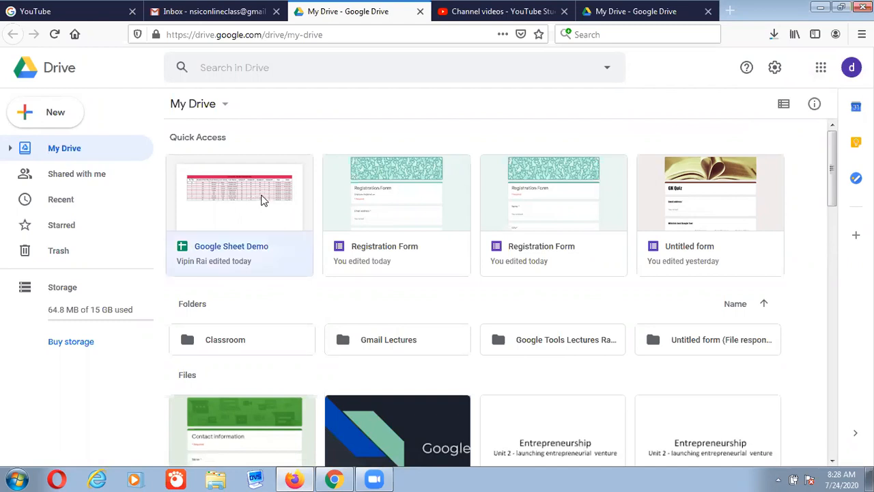
double_click(263, 200)
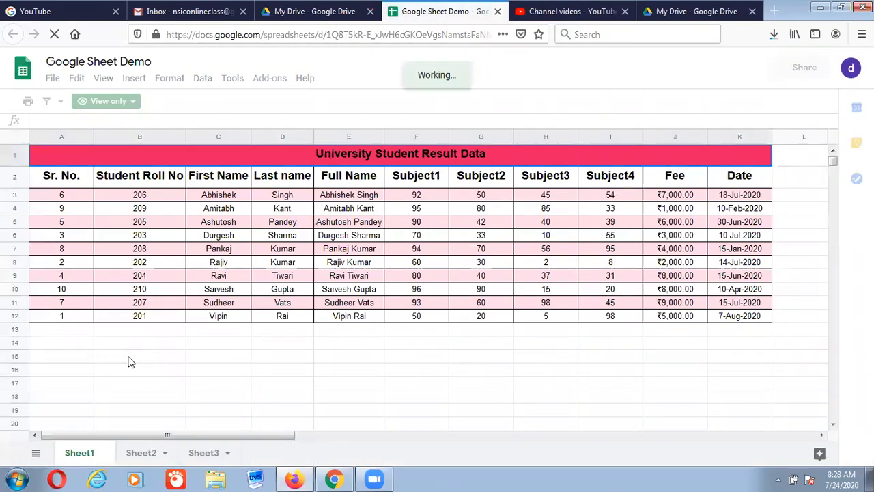
As the viewer, browse Sheet2 and the NSIC Student Attendance Report sheet, ending on Sheet2
scroll(161, 388, "down", 2)
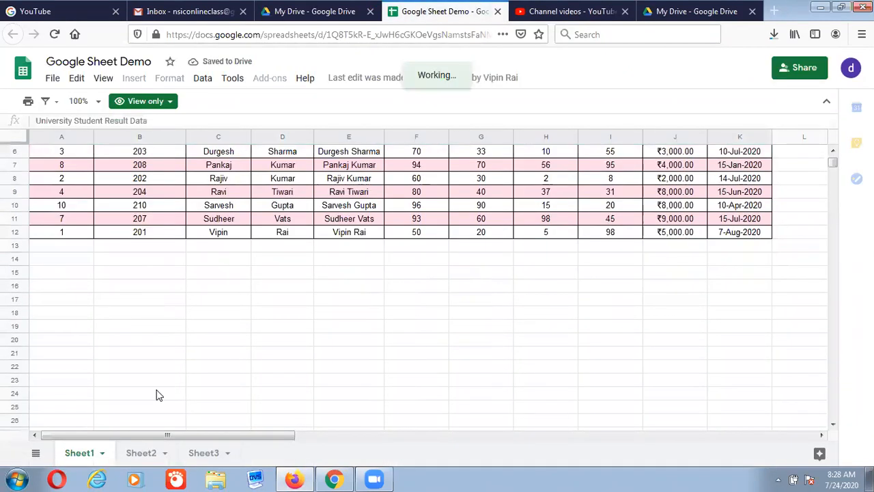
left_click(140, 454)
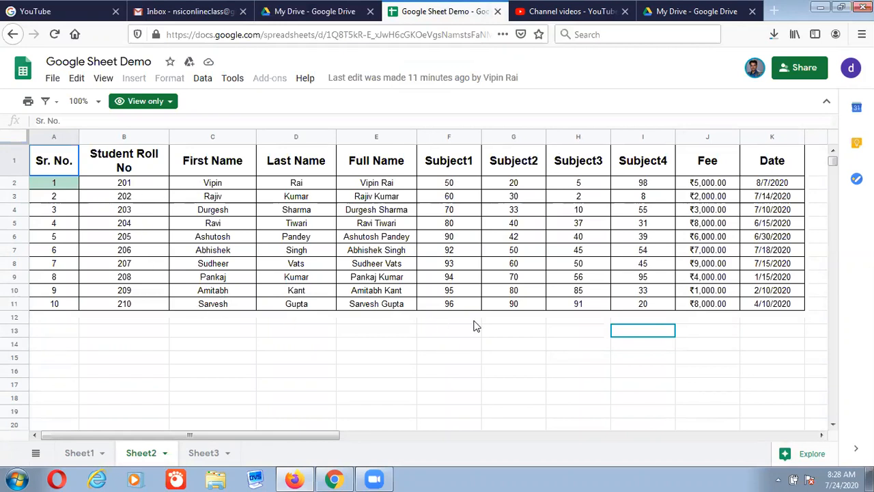
left_click(203, 452)
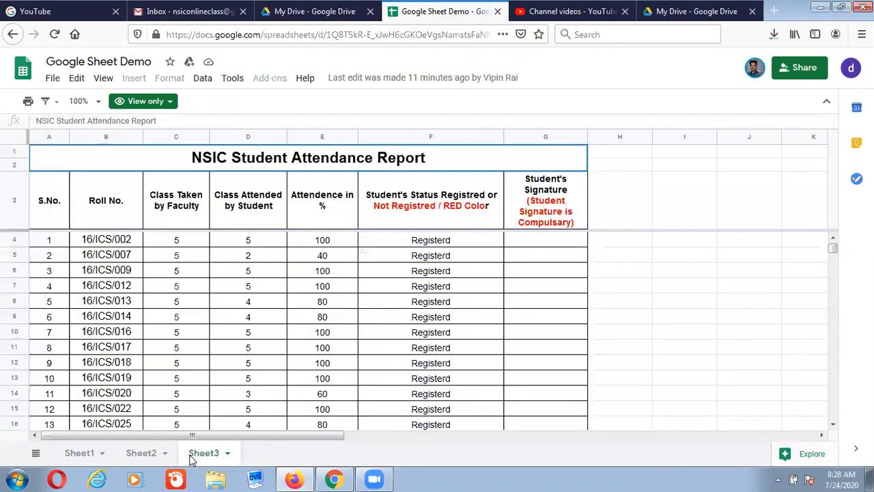
left_click(146, 454)
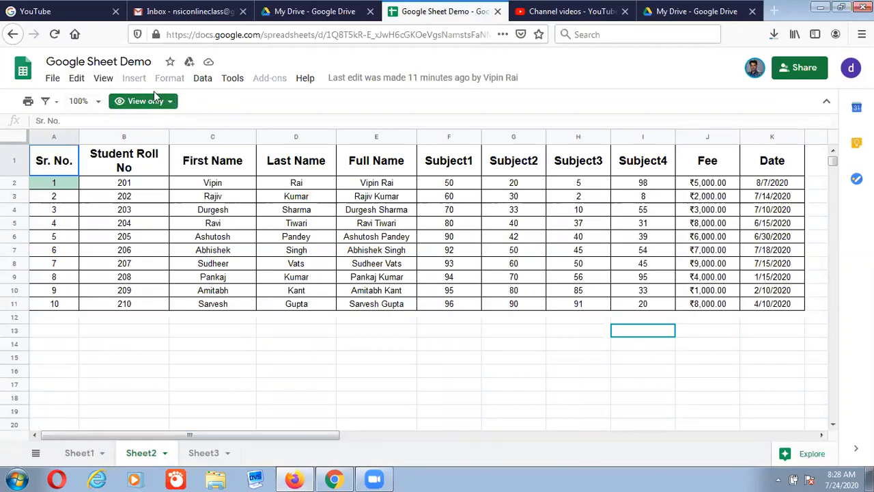
Check and dismiss the View only notice, then compare the owner's copy with the viewer's read-only copy
left_click(169, 102)
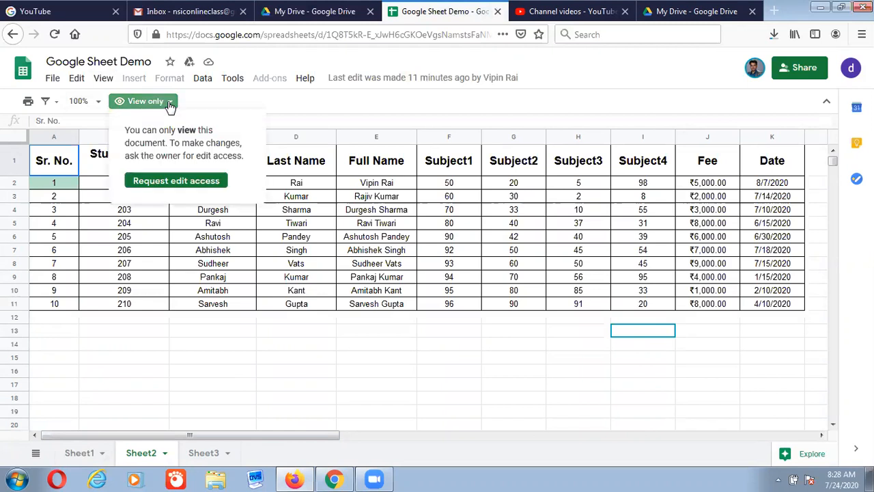
left_click(246, 110)
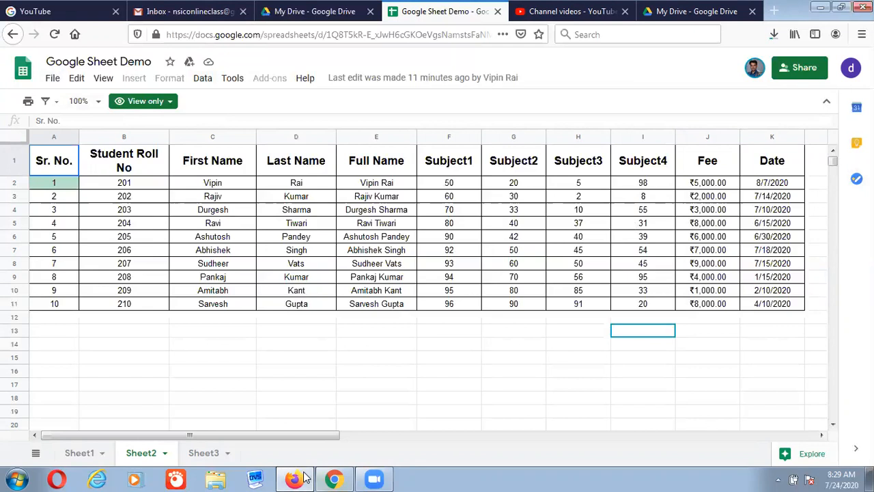
left_click(333, 479)
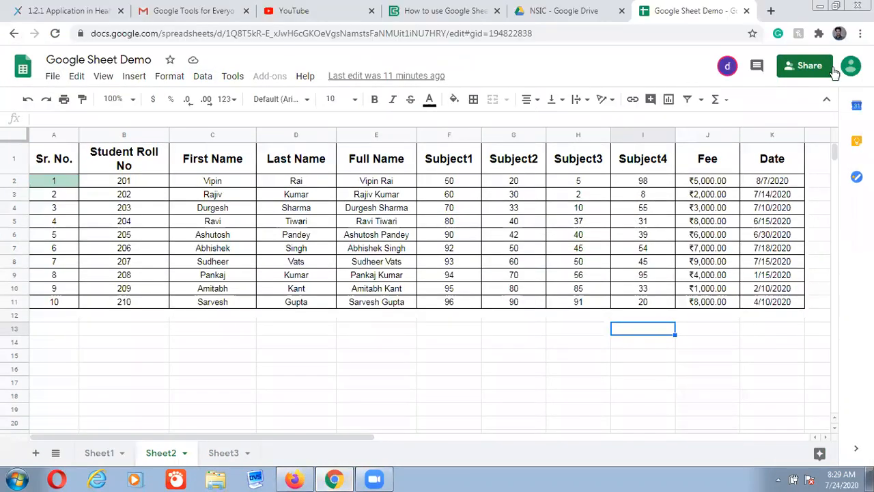
left_click(337, 479)
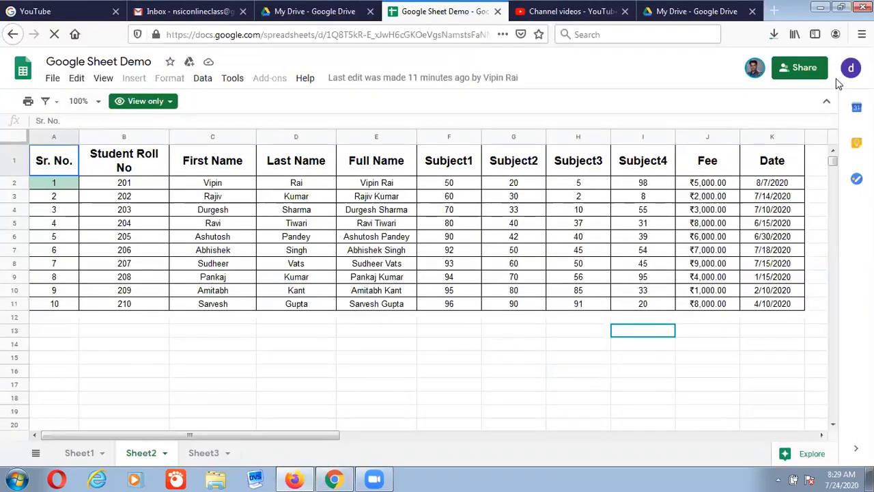
Try sharing as the viewer, begin an 'Ask owner to share' request, and cancel it unsent
left_click(799, 68)
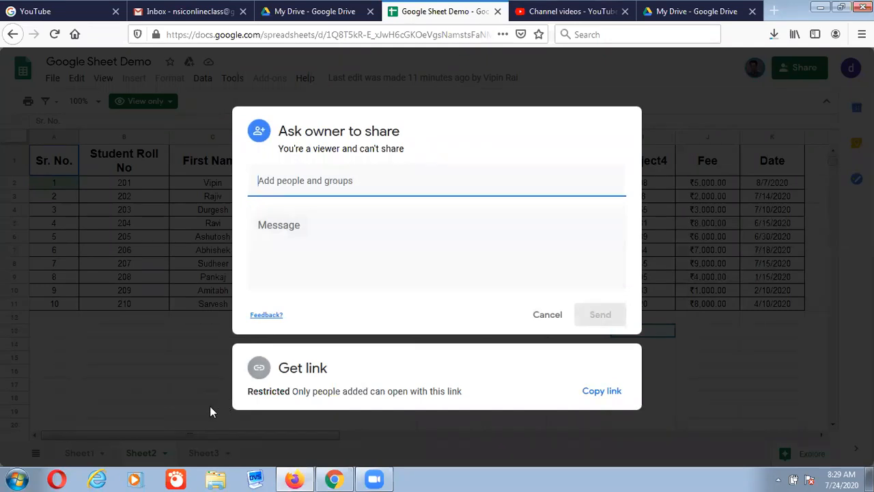
left_click(103, 370)
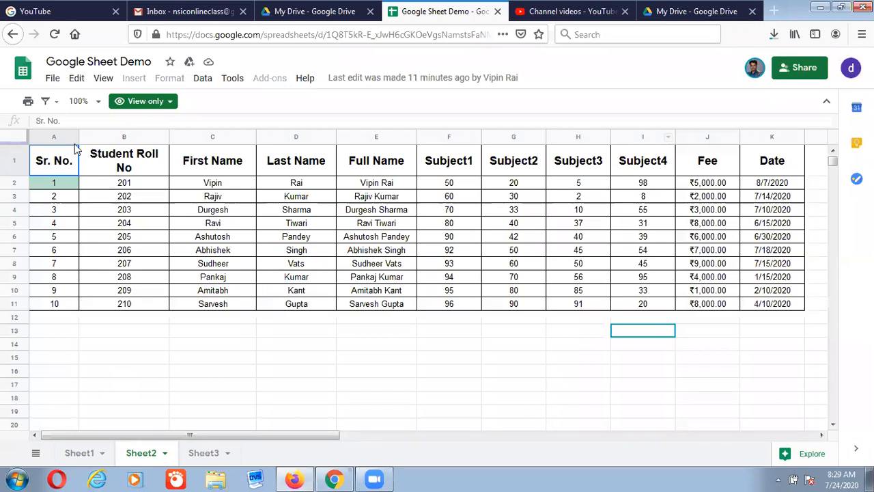
left_click(795, 68)
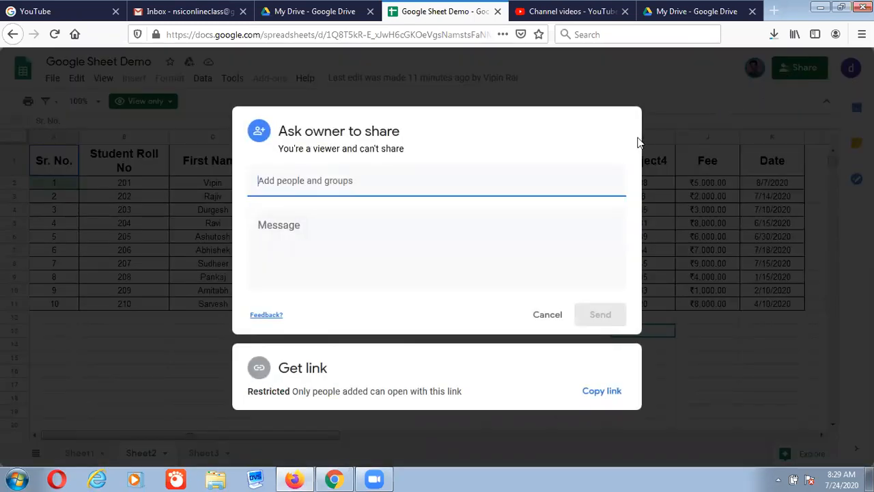
left_click(345, 181)
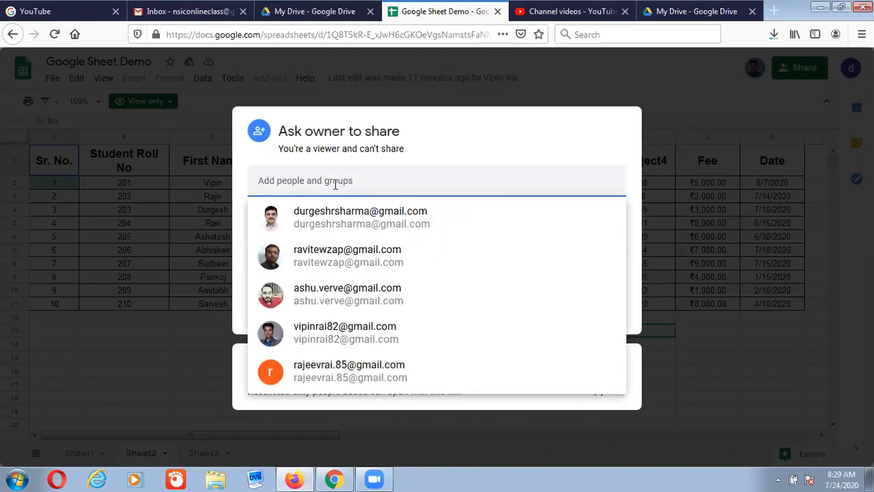
type("nsic")
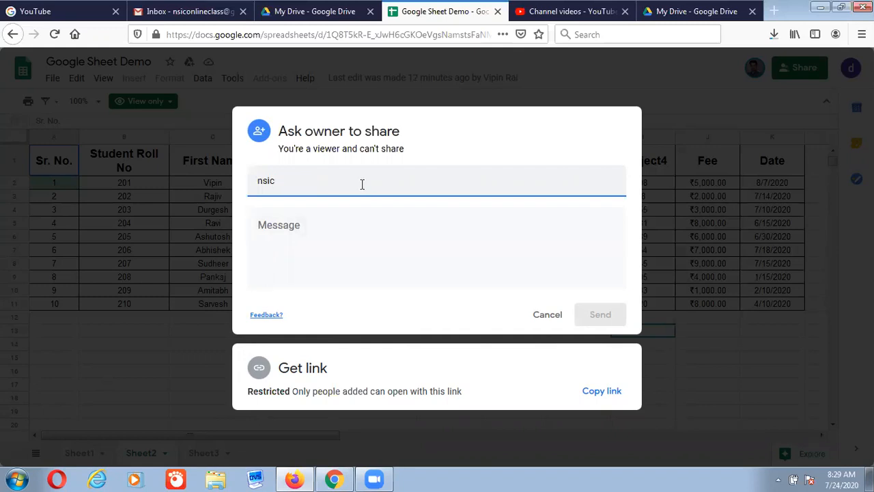
left_click(676, 393)
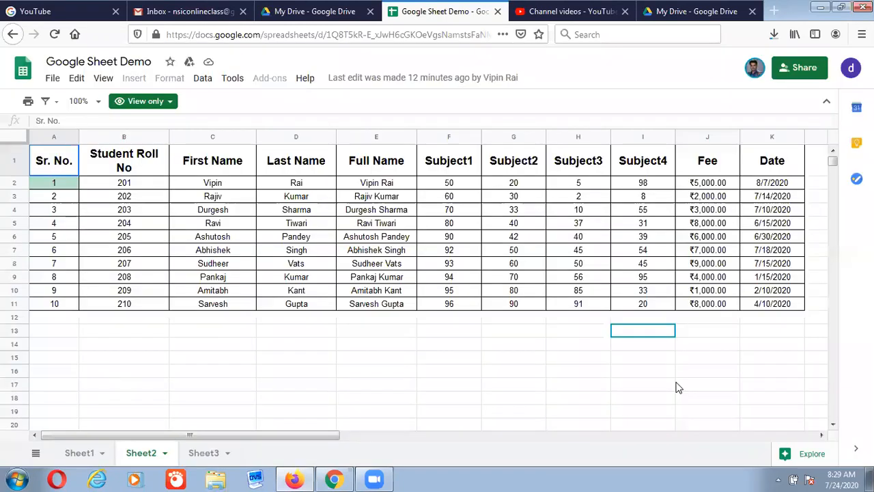
left_click(295, 478)
In the owner's window, change the collaborator's sharing access from Viewer to Editor and save
left_click(299, 477)
left_click(336, 478)
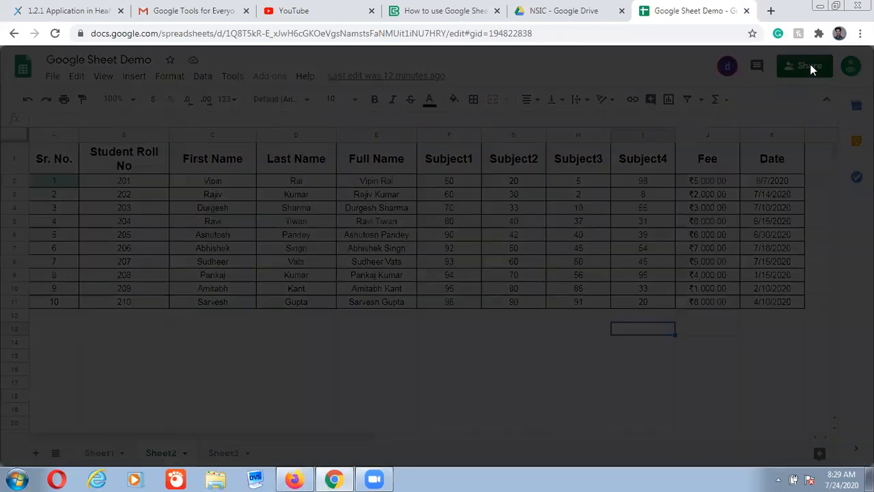
left_click(810, 65)
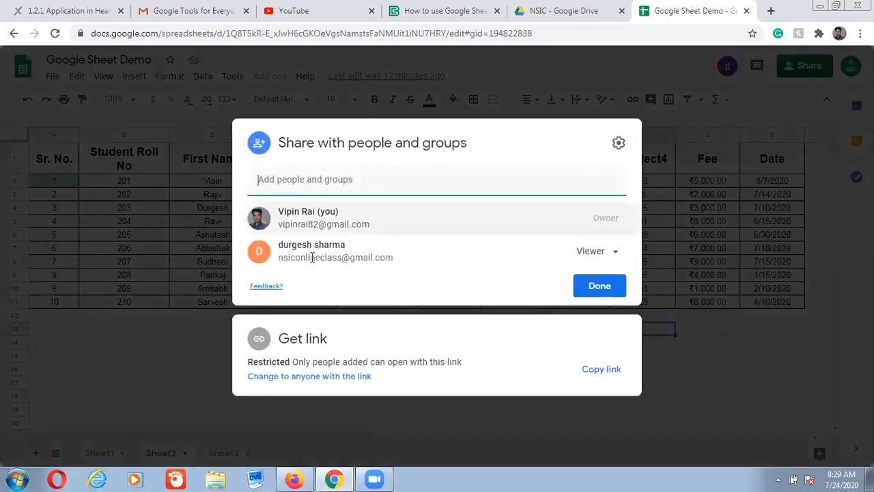
mouse_move(302, 266)
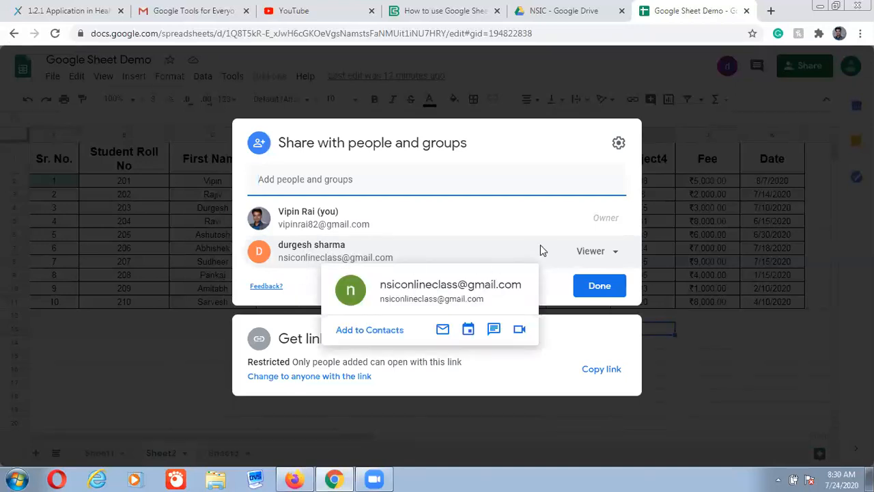
left_click(617, 255)
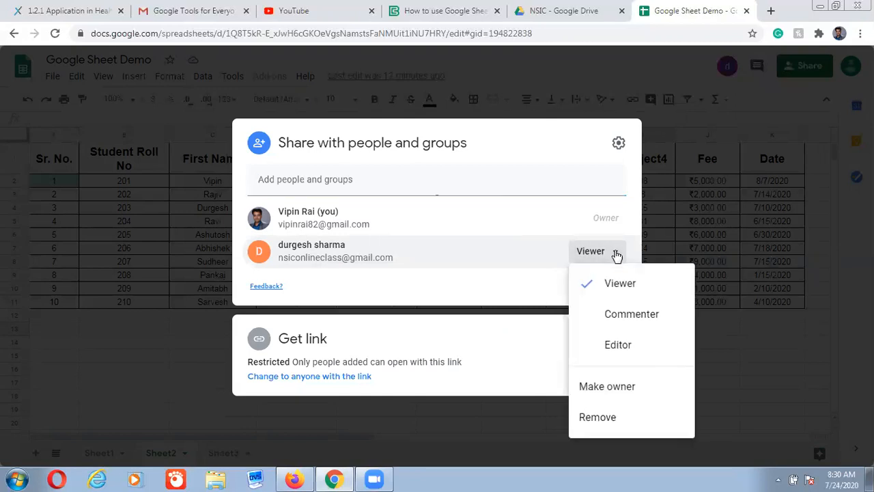
left_click(615, 346)
left_click(592, 287)
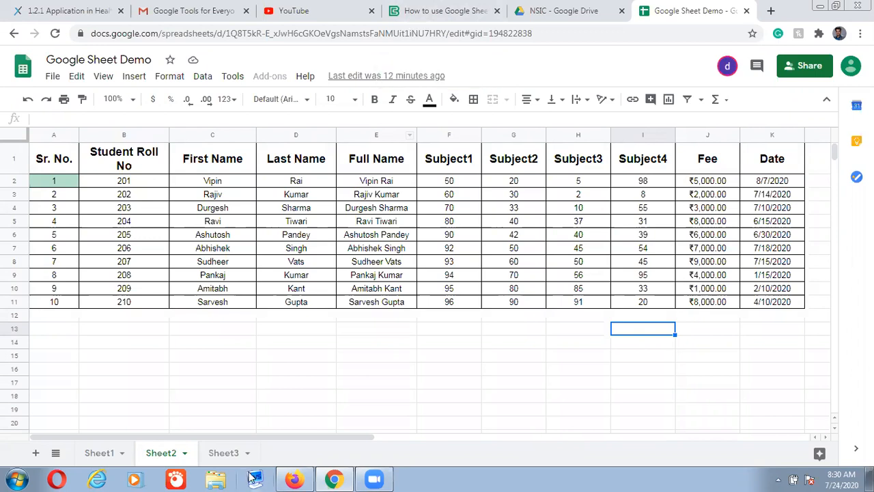
Reload the collaborator's window and enter a short 'edited this' note, prefixed with their name, in cell E13
left_click(294, 478)
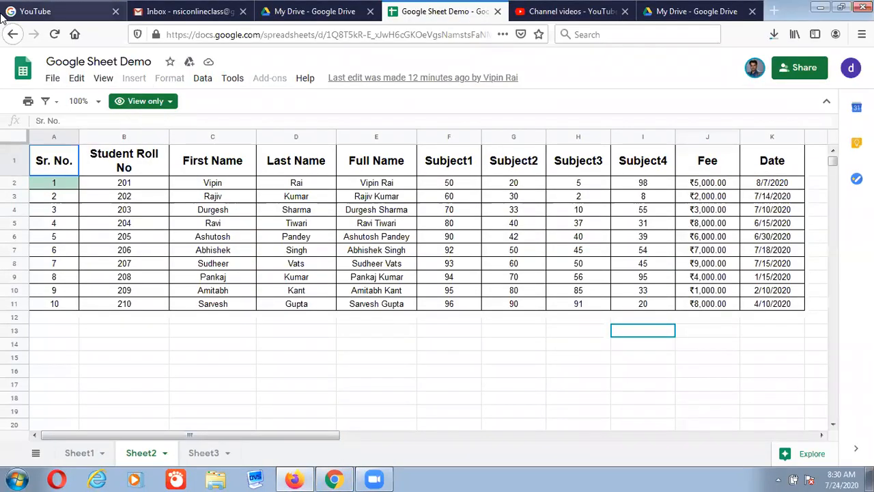
left_click(55, 34)
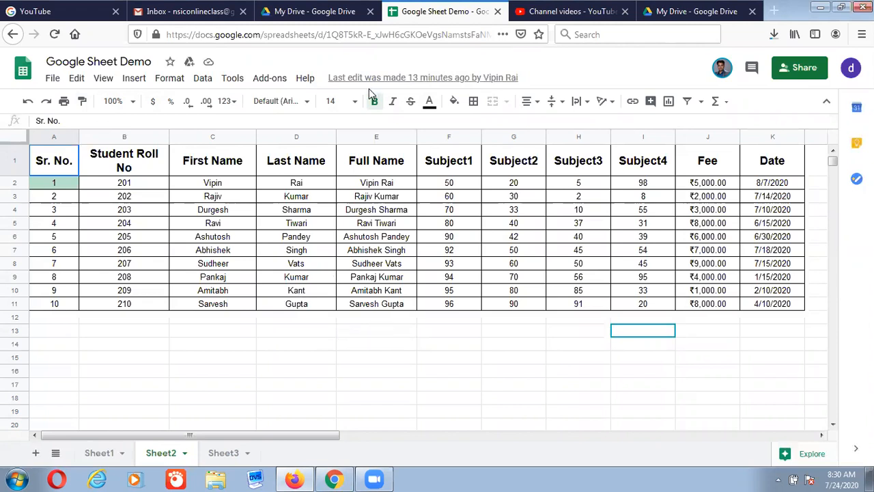
left_click(363, 334)
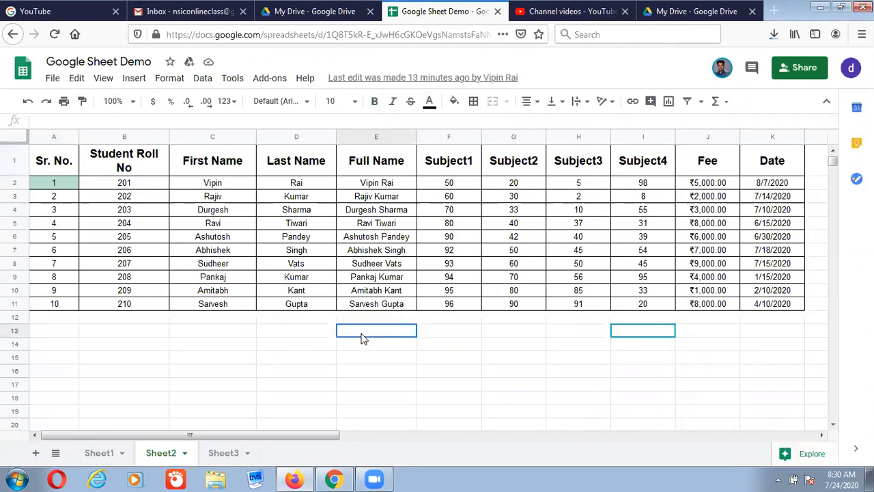
type("vipin edi")
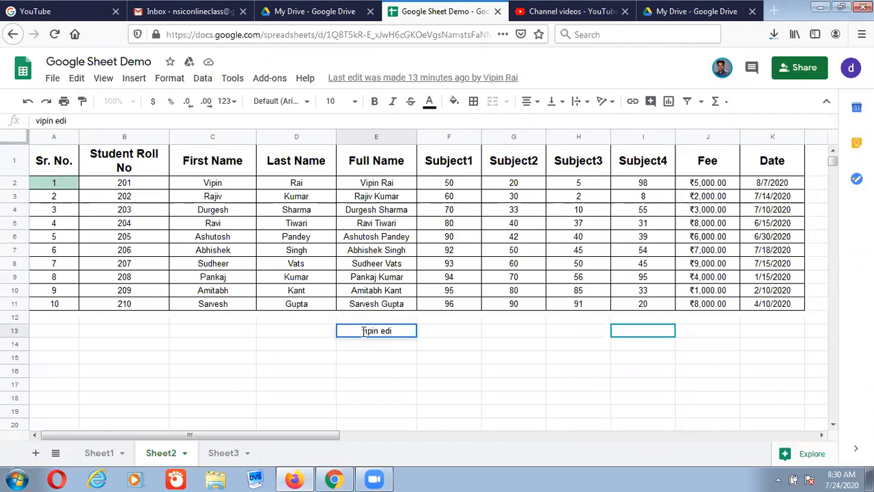
type("ted this")
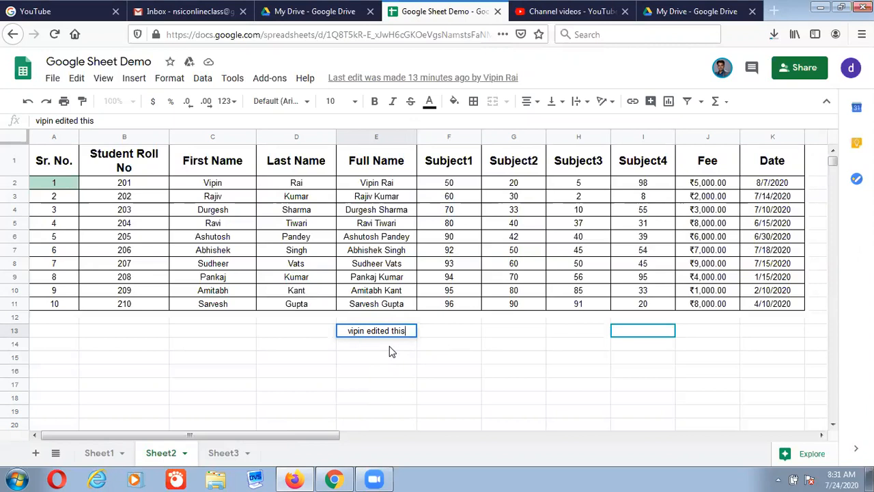
mouse_move(335, 478)
In the owner's copy, inspect cell E13 and its neighbours where the collaborator is working, then reload the sheet
left_click(324, 476)
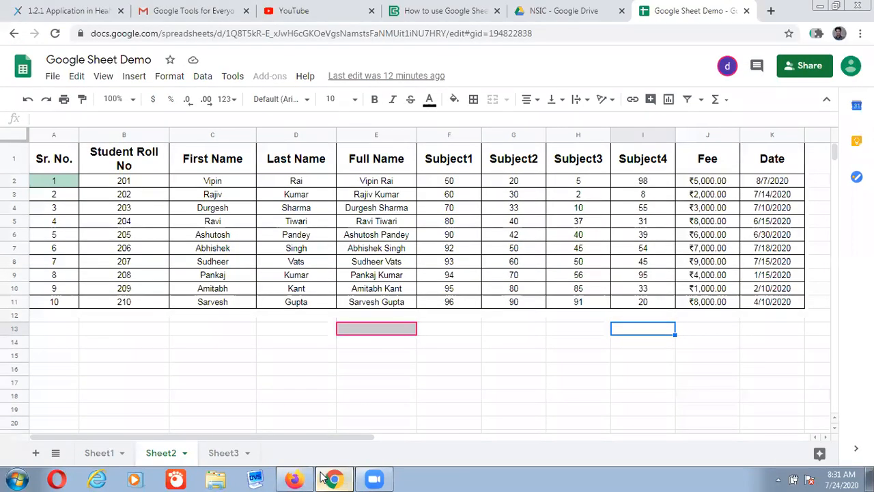
left_click(402, 326)
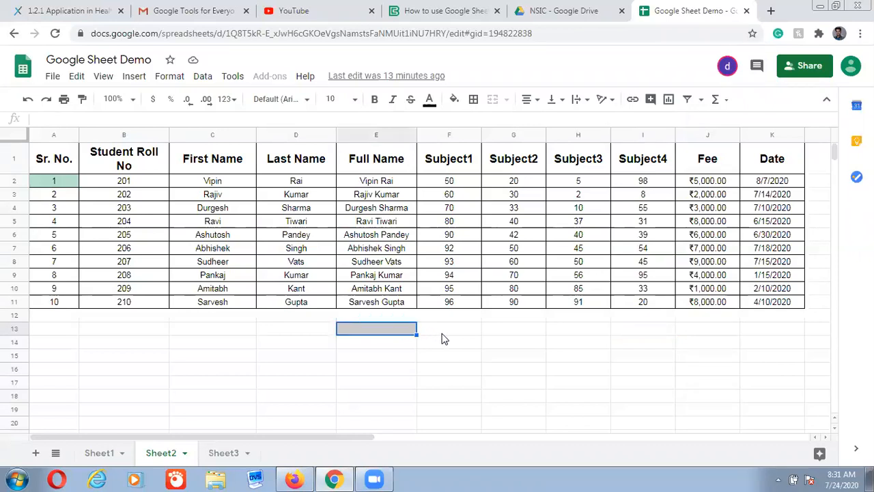
left_click(444, 338)
left_click(363, 346)
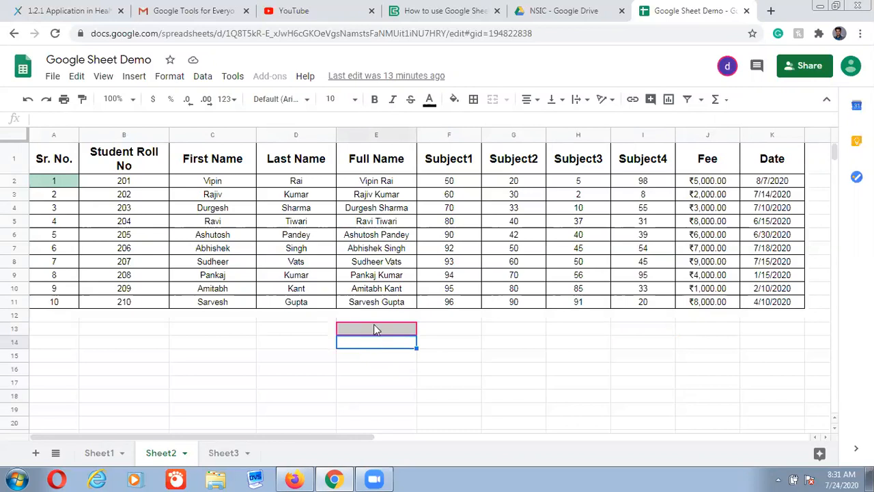
left_click(374, 326)
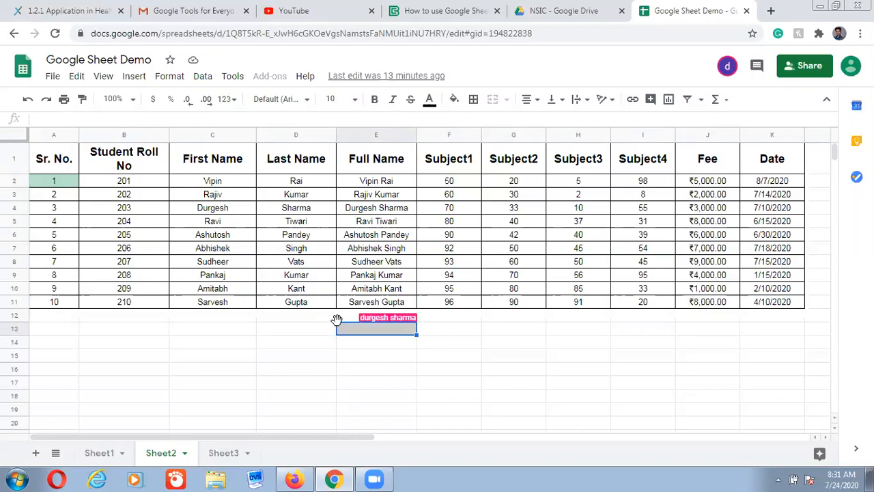
left_click(55, 33)
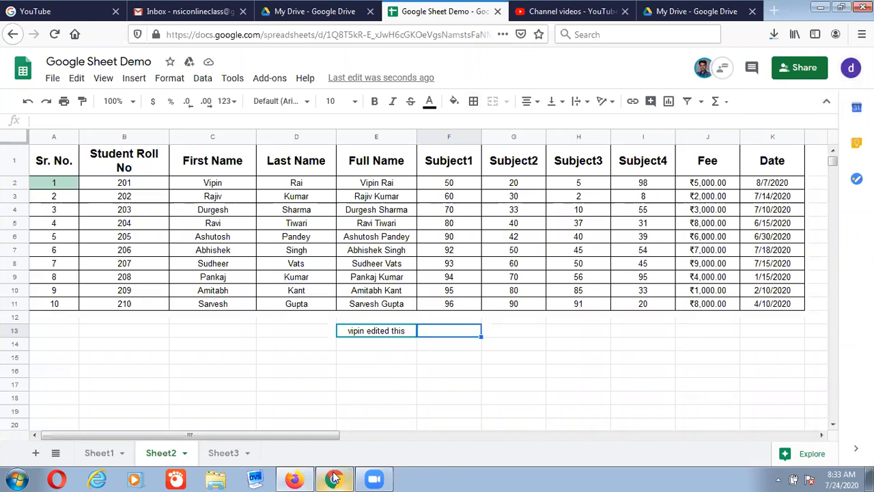
Bring the owner's window forward to see the collaborator's note in cell E13
mouse_move(335, 478)
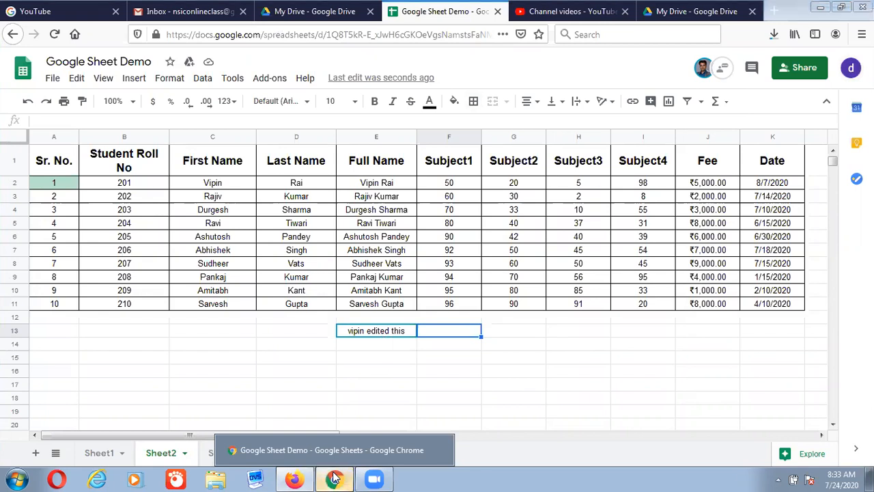
left_click(335, 478)
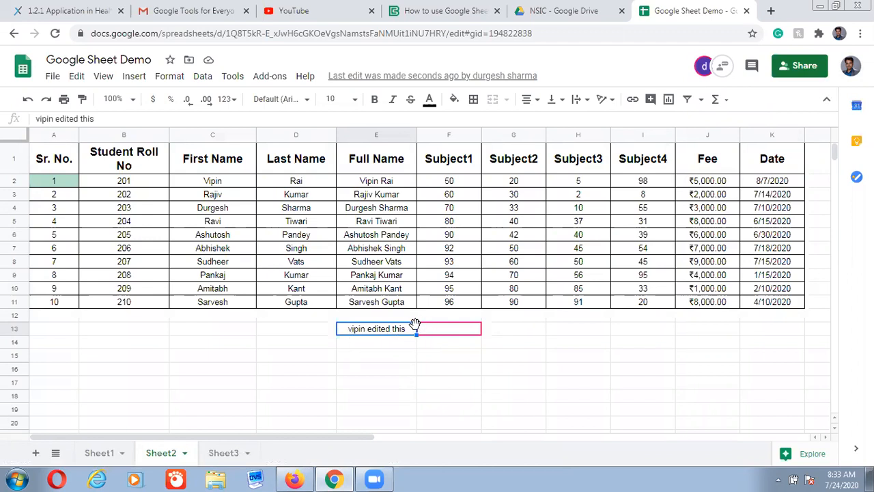
mouse_move(470, 332)
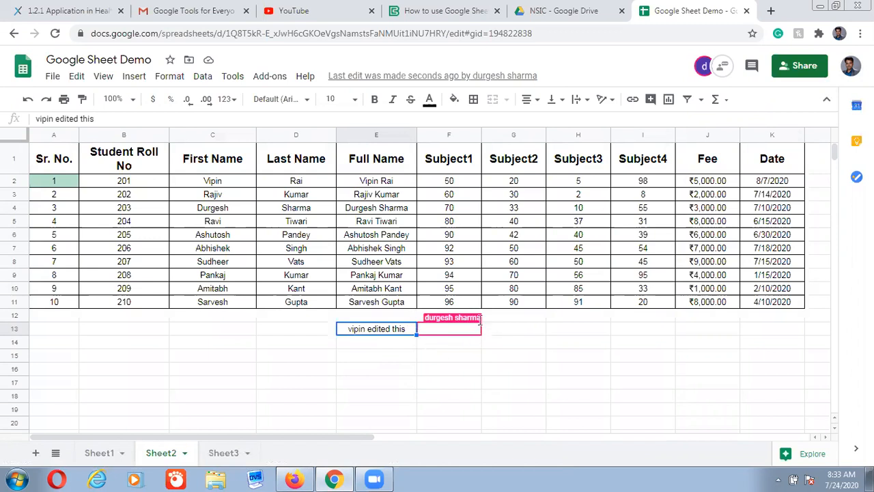